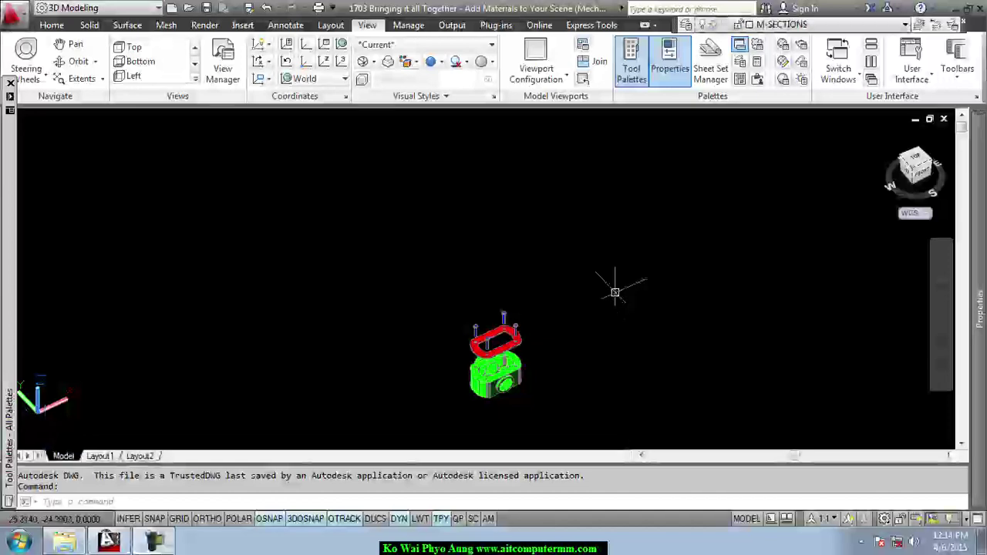
# Step: Zoom and pan onto the red gasket and green housing, then switch to the Render tab
pyautogui.click(613, 286)
pyautogui.scroll(3, 629, 327)
pyautogui.scroll(2, 615, 325)
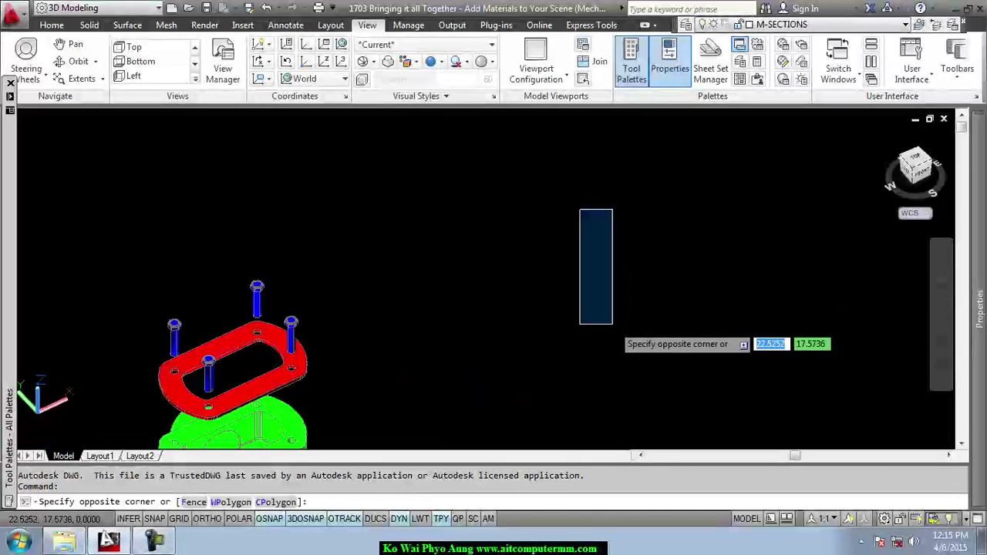
pyautogui.press('Escape')
pyautogui.moveTo(532, 291)
pyautogui.mouseDown(button='middle')
pyautogui.moveTo(735, 272)
pyautogui.moveTo(734, 252)
pyautogui.mouseUp(button='middle')
pyautogui.scroll(1, 736, 272)
pyautogui.scroll(2, 710, 223)
pyautogui.scroll(2, 721, 324)
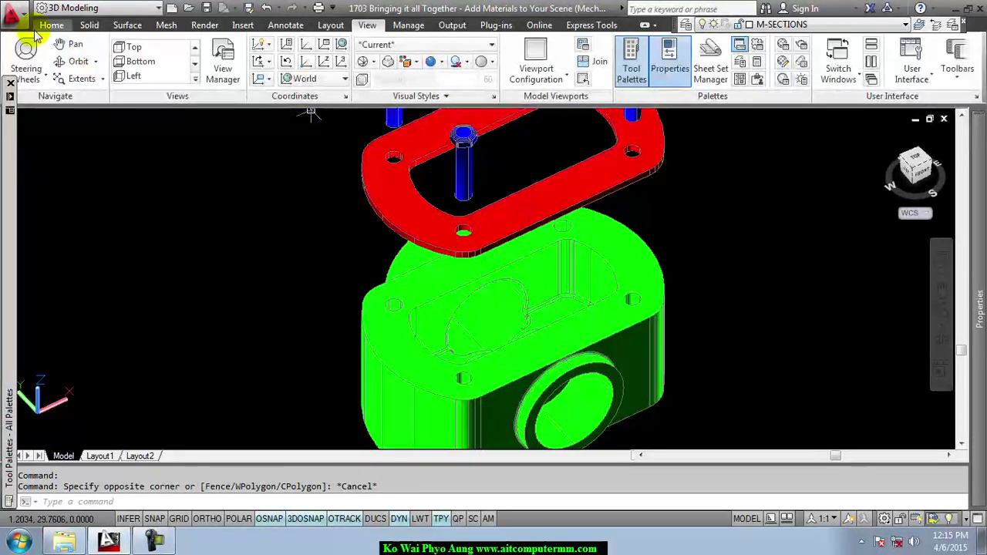
pyautogui.click(200, 27)
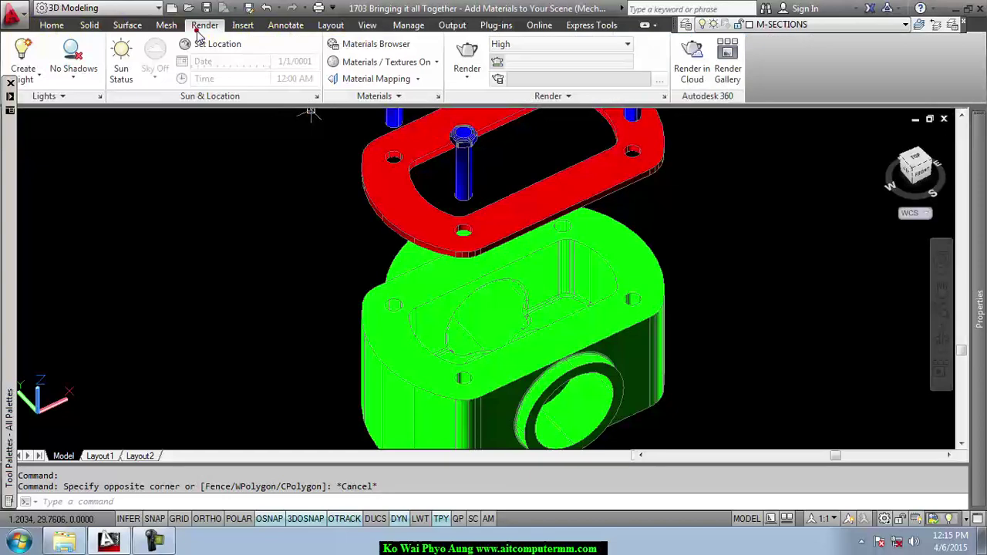
# Step: Search 'Machined' in the Materials Browser and add Machined 02 to Document Materials
pyautogui.click(363, 44)
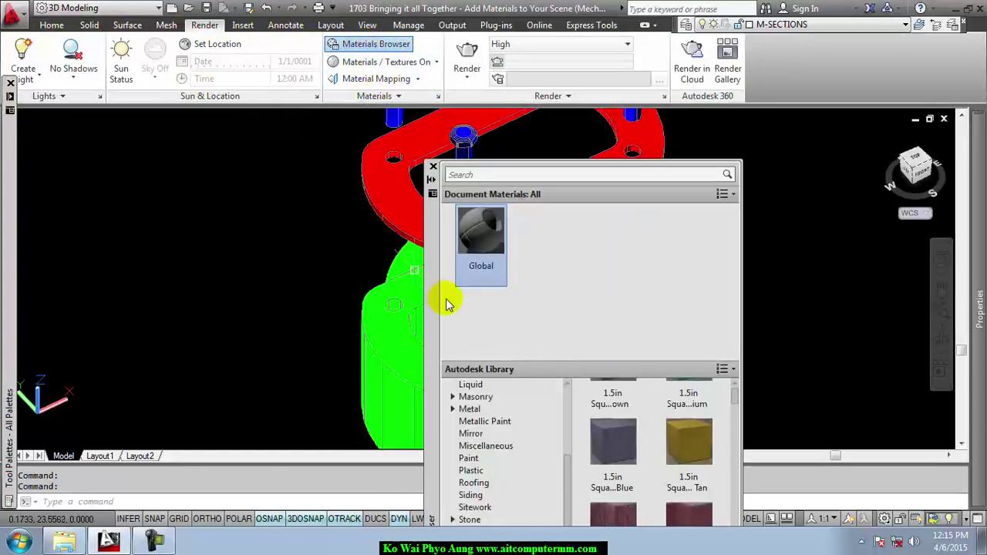
pyautogui.moveTo(428, 284)
pyautogui.mouseDown()
pyautogui.moveTo(179, 199)
pyautogui.moveTo(139, 204)
pyautogui.mouseUp()
pyautogui.click(172, 103)
pyautogui.write('Machined')
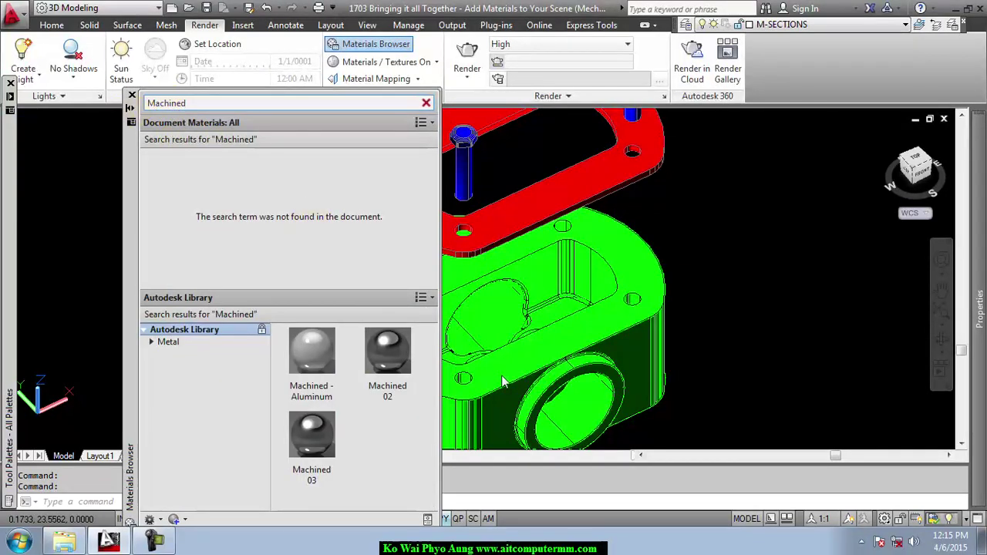
pyautogui.moveTo(387, 362); pyautogui.dragTo(201, 180)
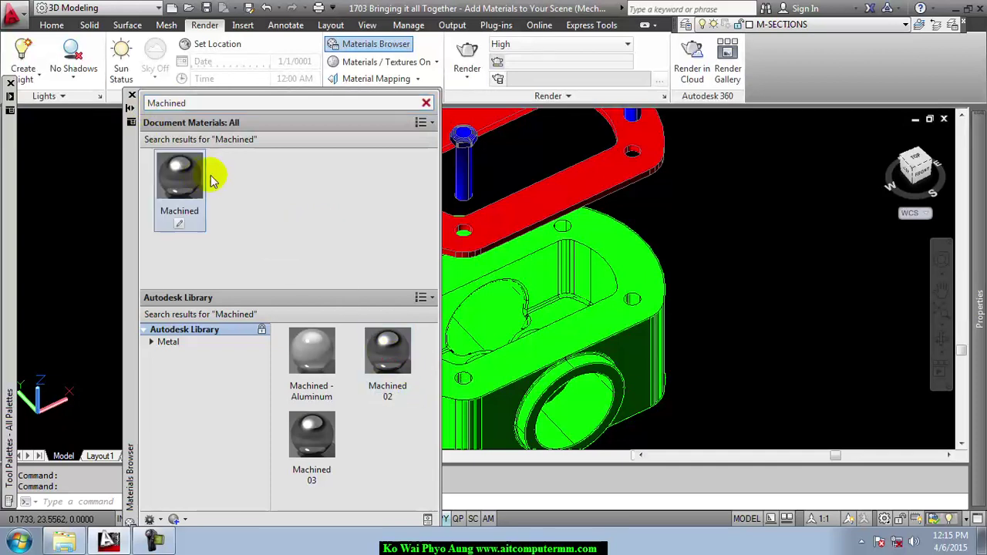
pyautogui.click(429, 105)
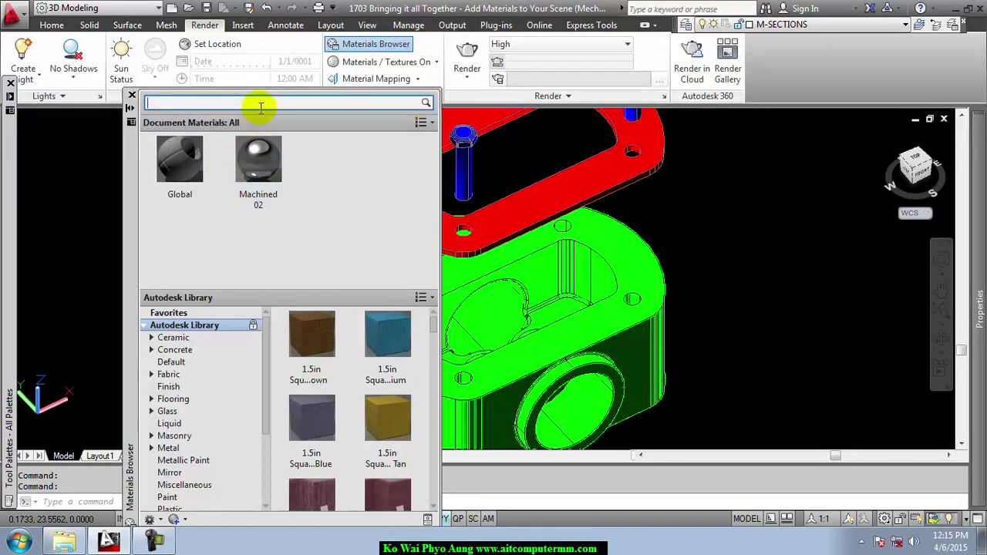
# Step: Drag Machined 02 onto every face of the green housing so it turns silver metal
pyautogui.moveTo(131, 179); pyautogui.dragTo(62, 179)
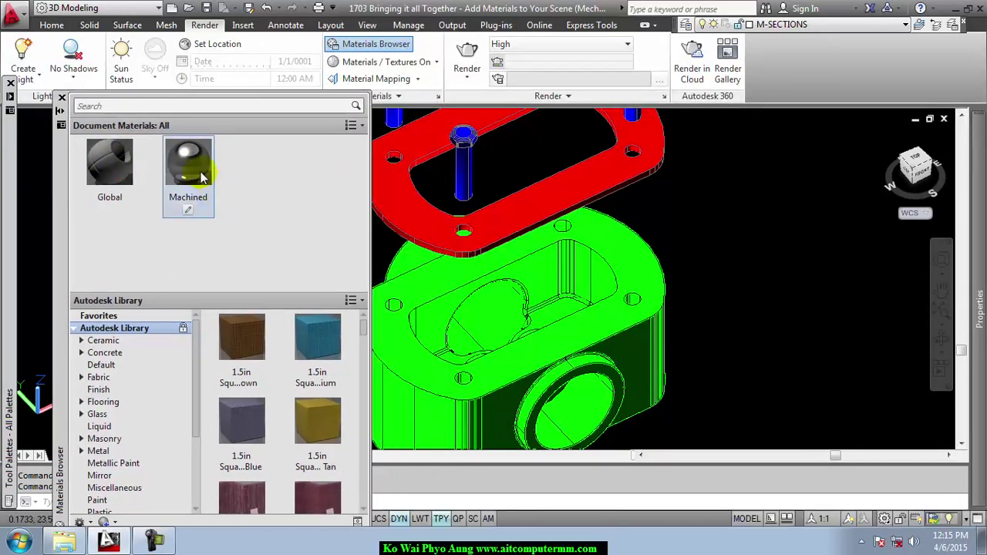
pyautogui.moveTo(200, 178); pyautogui.dragTo(546, 354)
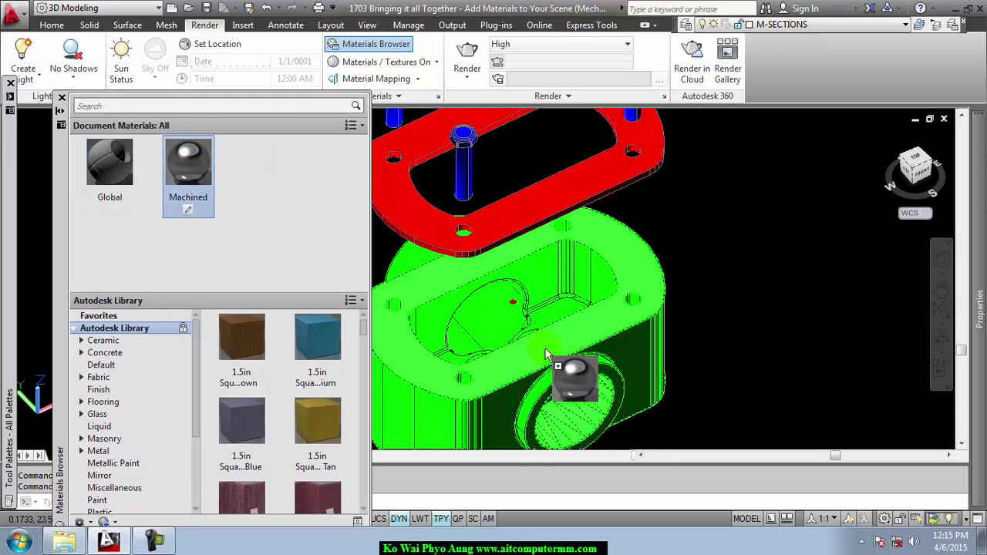
pyautogui.moveTo(546, 355); pyautogui.dragTo(624, 352)
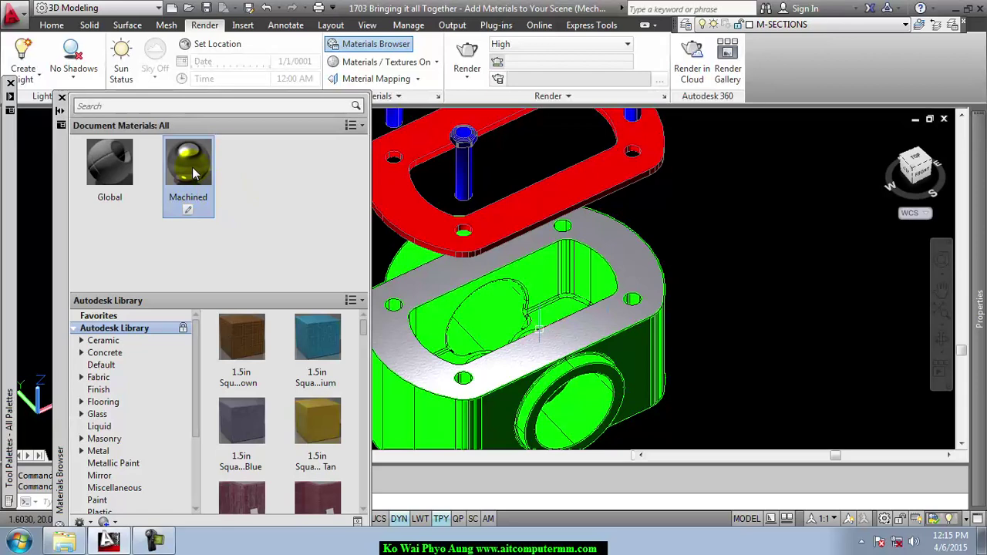
pyautogui.moveTo(192, 167); pyautogui.dragTo(633, 357)
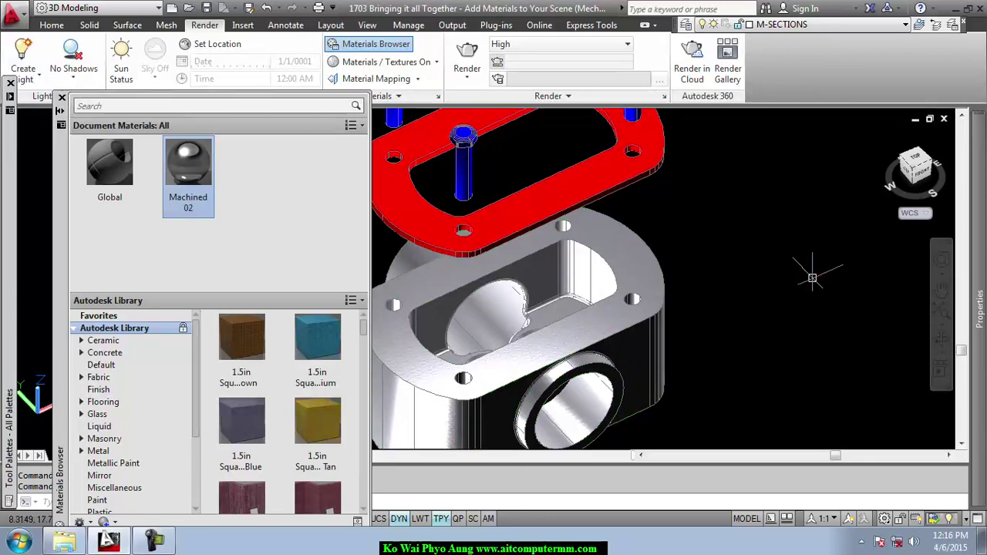
pyautogui.scroll(-3, 779, 246)
pyautogui.scroll(2, 784, 249)
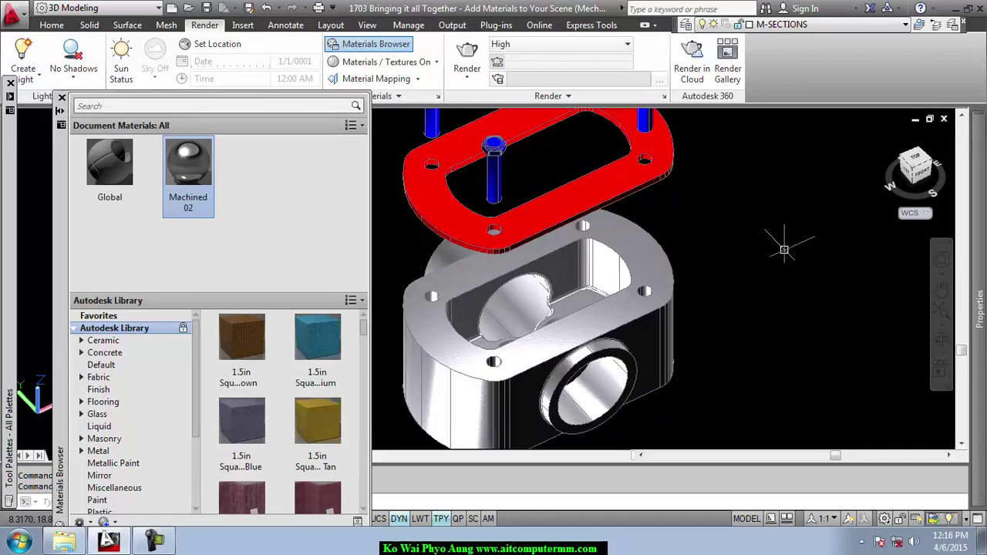
pyautogui.moveTo(755, 247); pyautogui.dragTo(827, 327, button='middle')
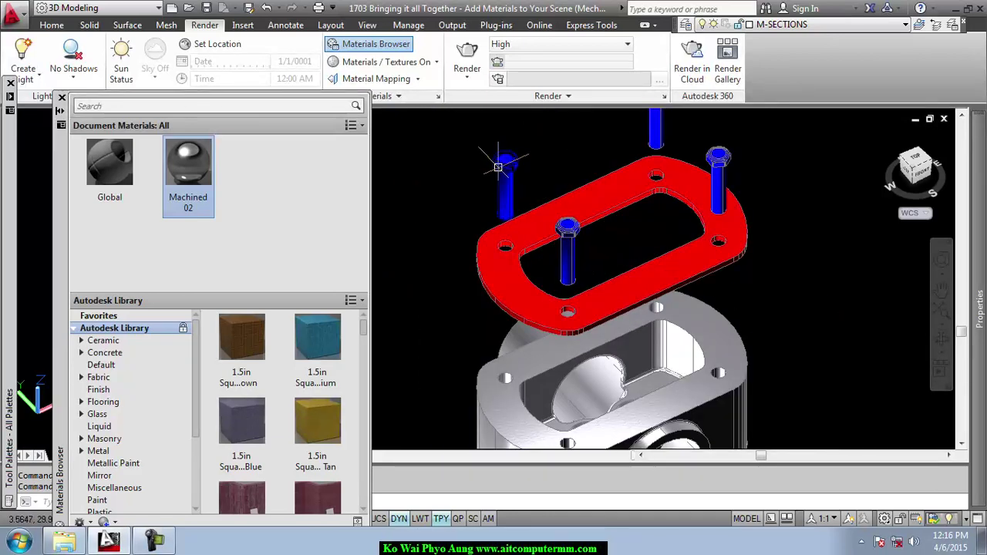
pyautogui.moveTo(109, 166)
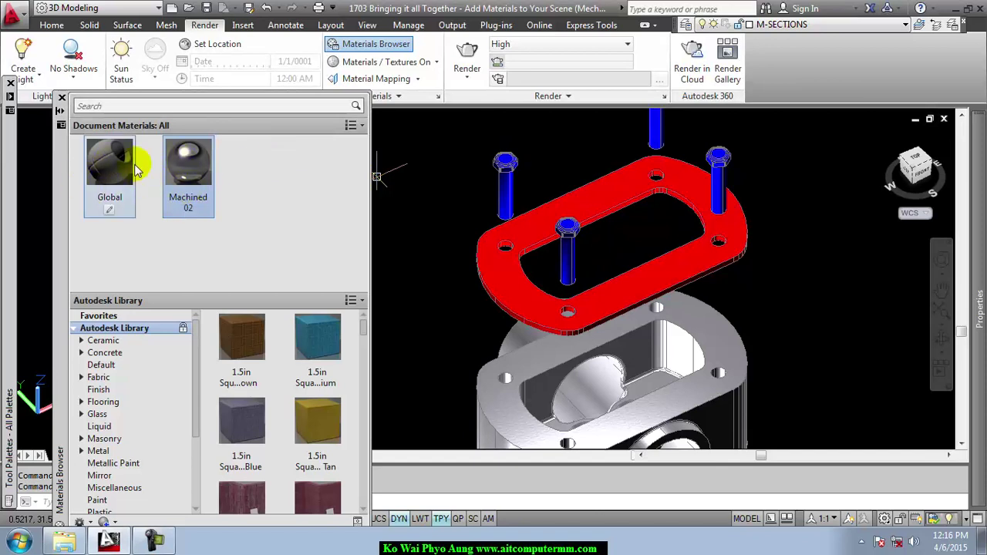
# Step: Search 'bronze' and add Bronze - Polished from the Autodesk Library to Document Materials
pyautogui.click(112, 106)
pyautogui.write('bronze')
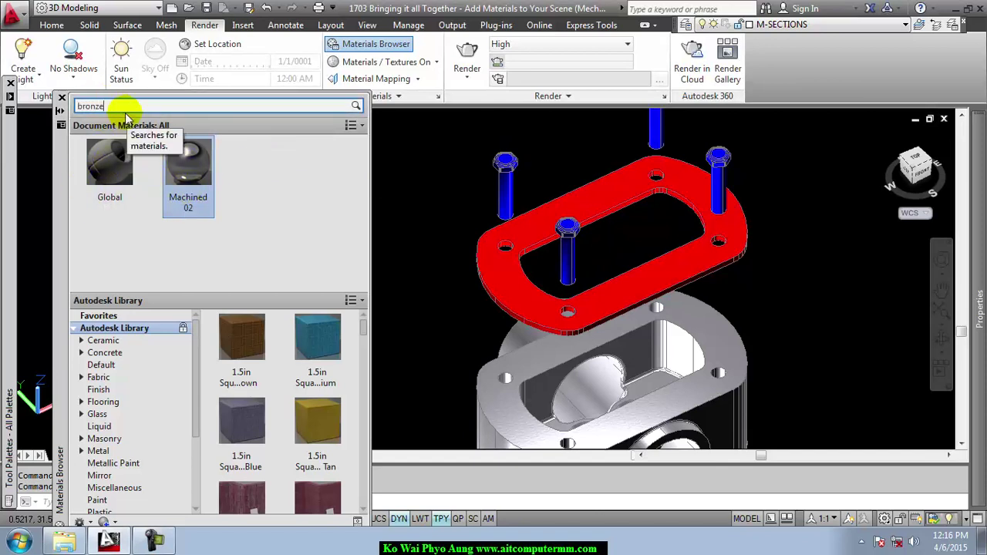
pyautogui.press('Return')
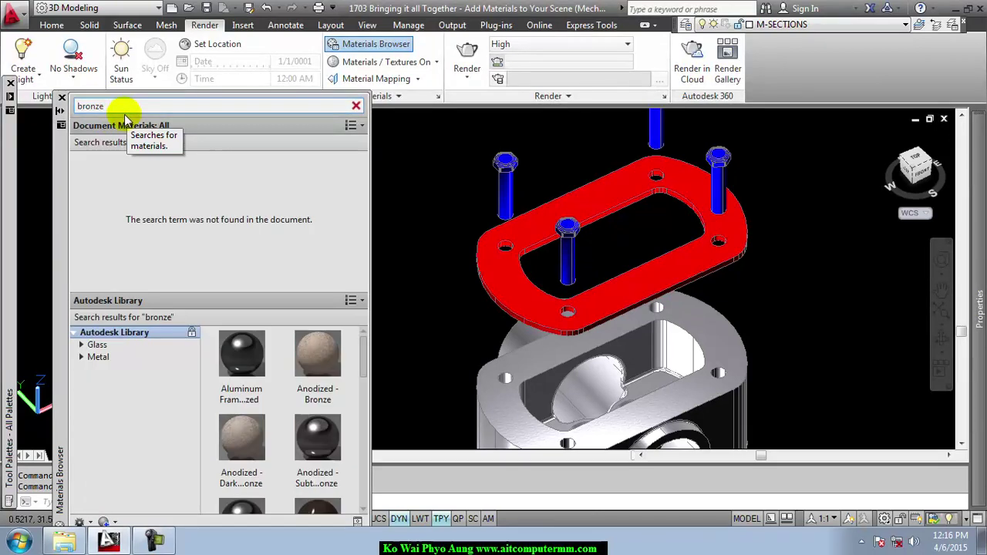
pyautogui.moveTo(363, 379)
pyautogui.mouseDown()
pyautogui.moveTo(367, 423)
pyautogui.moveTo(367, 410)
pyautogui.mouseUp()
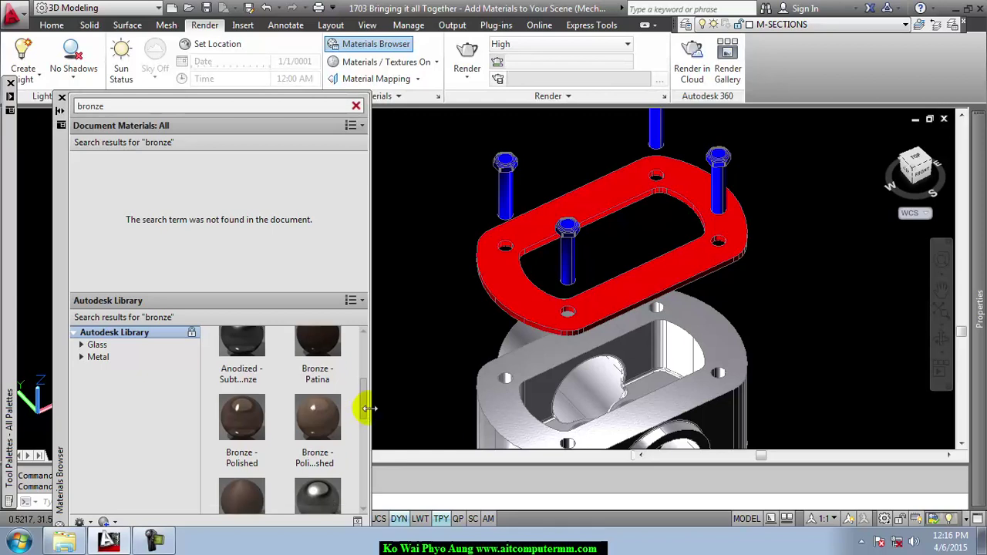
pyautogui.moveTo(241, 418)
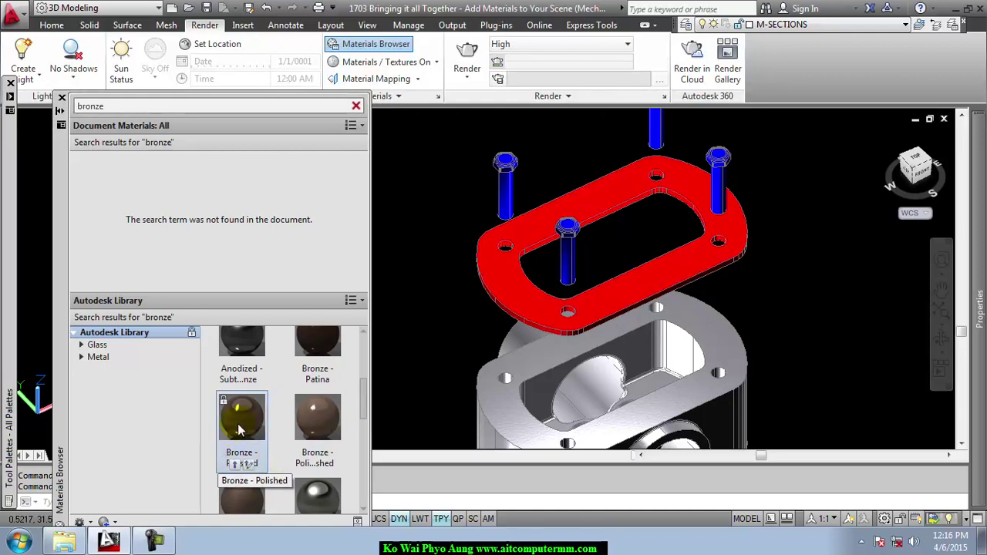
pyautogui.moveTo(239, 430); pyautogui.dragTo(147, 198)
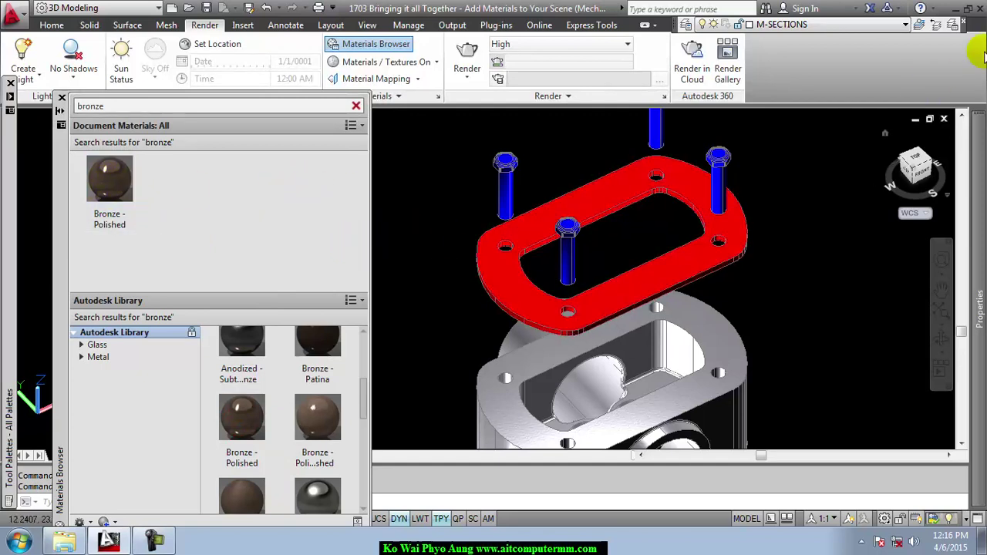
pyautogui.click(902, 28)
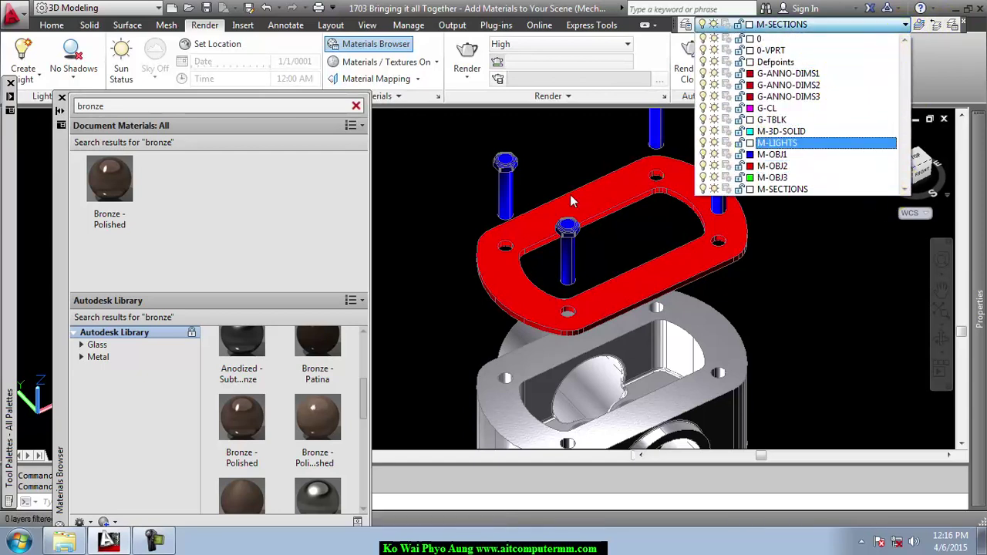
# Step: Drag Bronze - Polished onto each of the four bolts above the gasket plate
pyautogui.click(367, 220)
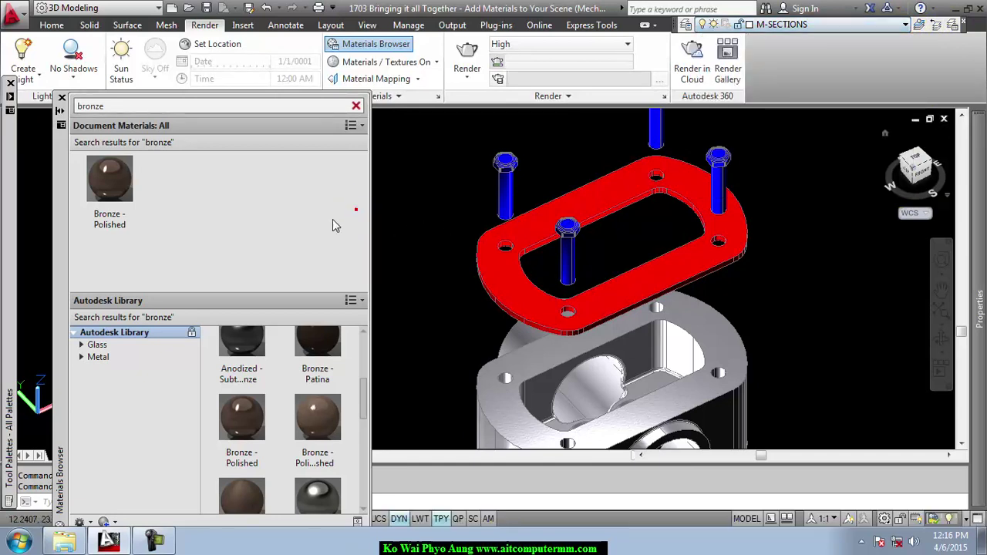
pyautogui.moveTo(114, 185); pyautogui.dragTo(569, 232)
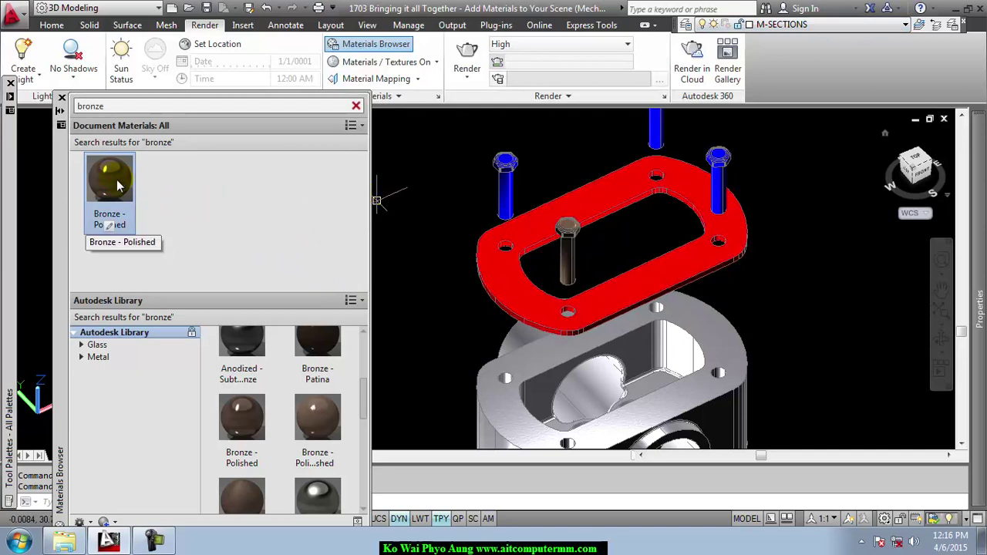
pyautogui.moveTo(115, 184); pyautogui.dragTo(508, 178)
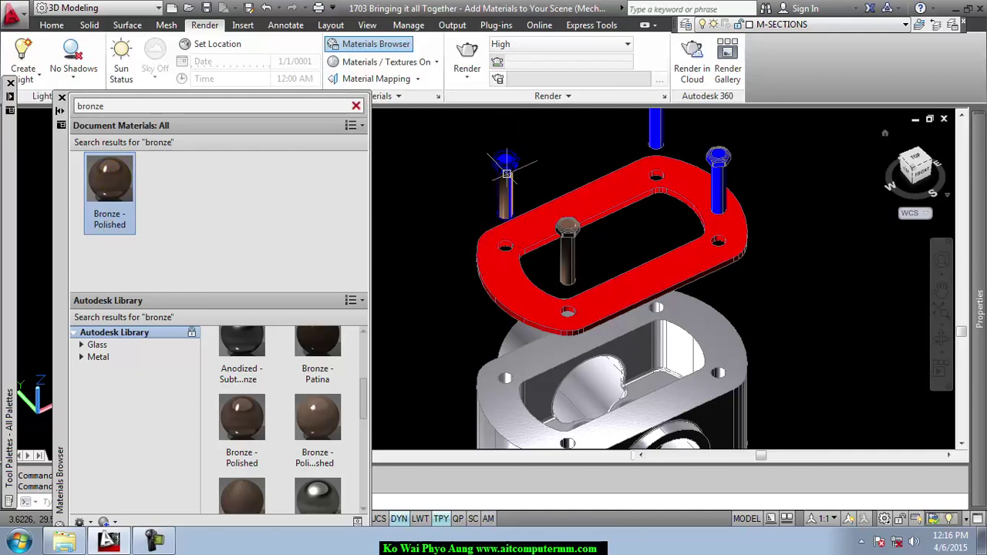
pyautogui.scroll(-1, 476, 210)
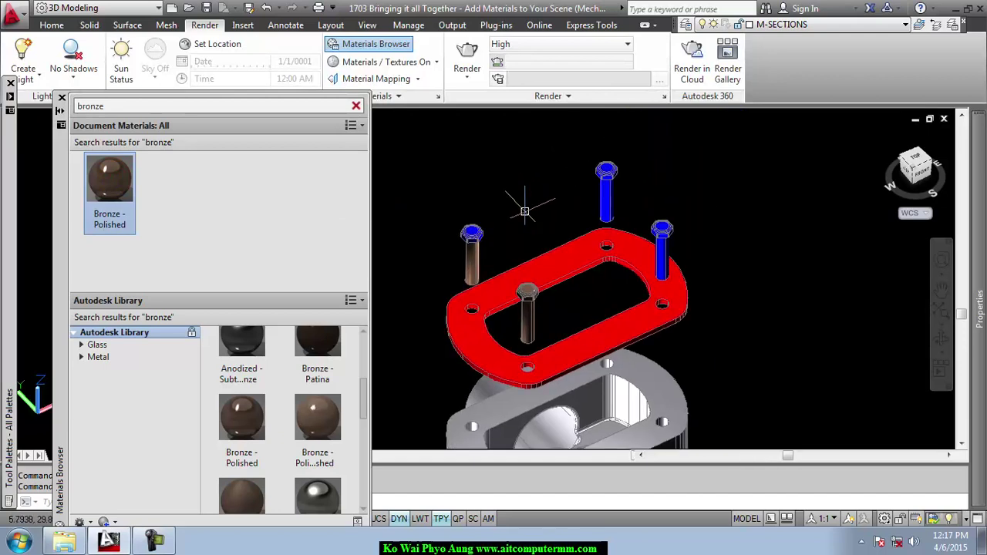
pyautogui.moveTo(125, 190)
pyautogui.mouseDown()
pyautogui.moveTo(326, 231)
pyautogui.moveTo(607, 175)
pyautogui.mouseUp()
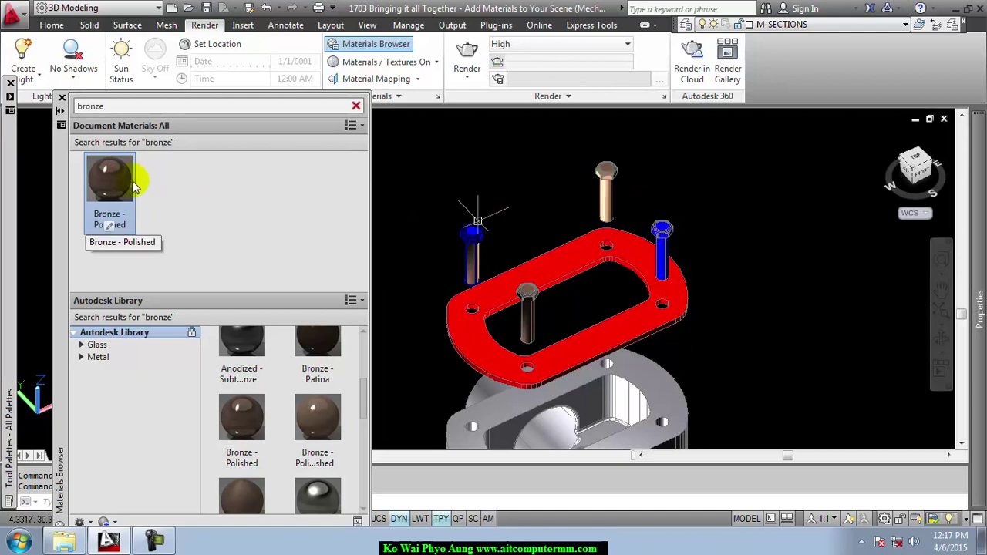
pyautogui.moveTo(108, 175); pyautogui.dragTo(664, 236)
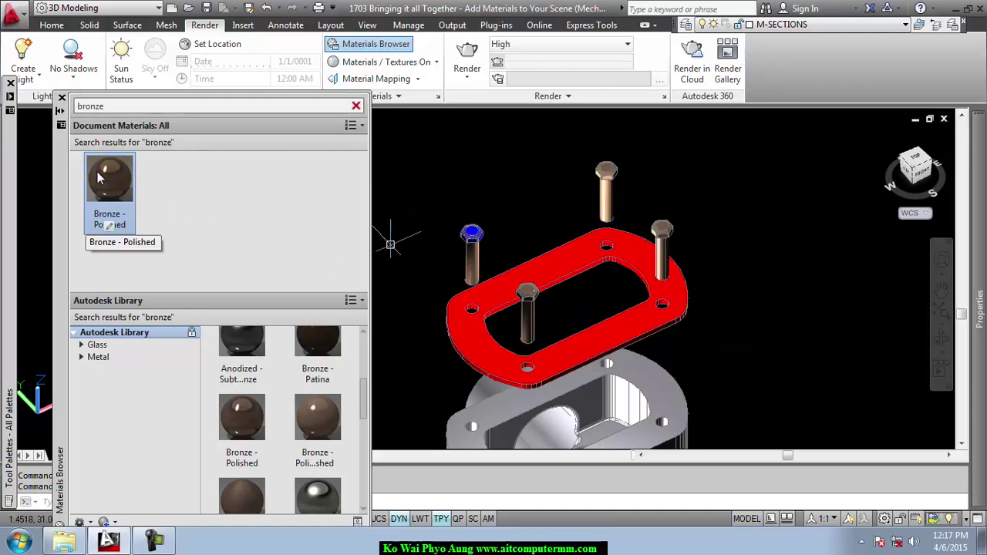
pyautogui.moveTo(108, 178); pyautogui.dragTo(471, 240)
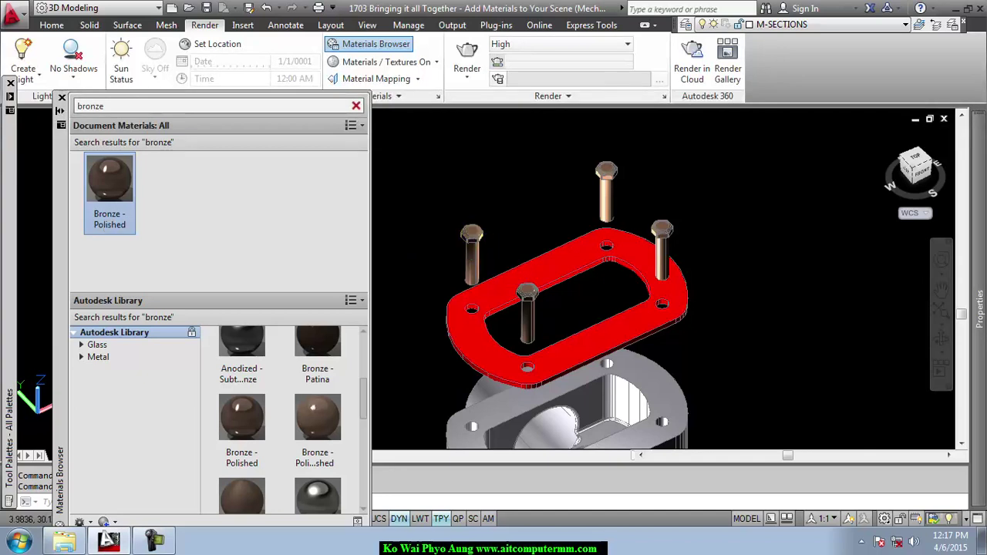
pyautogui.moveTo(733, 315)
pyautogui.keyDown('shift'); pyautogui.mouseDown(button='middle')
pyautogui.moveTo(790, 309)
pyautogui.moveTo(821, 244)
pyautogui.mouseUp(button='middle'); pyautogui.keyUp('shift')
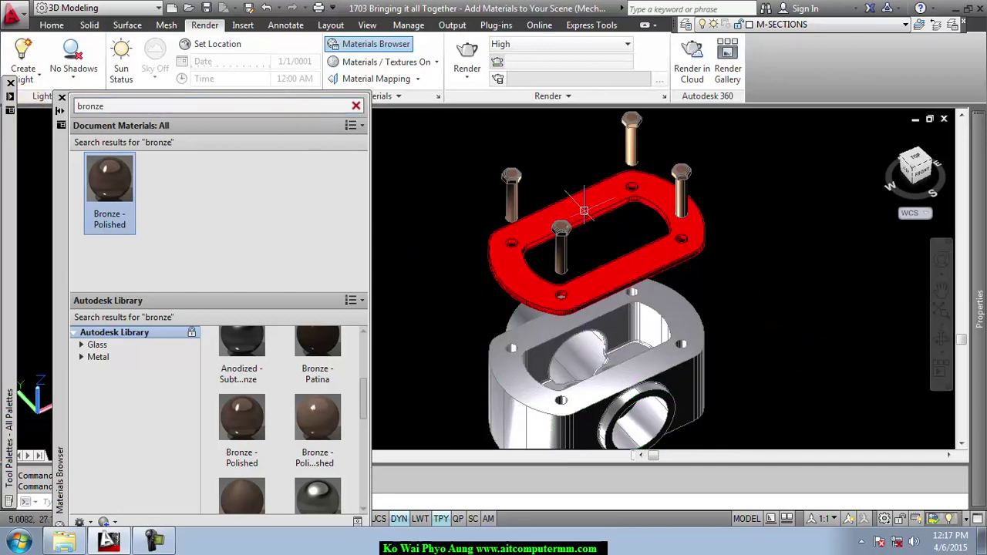
pyautogui.scroll(1, 231, 394)
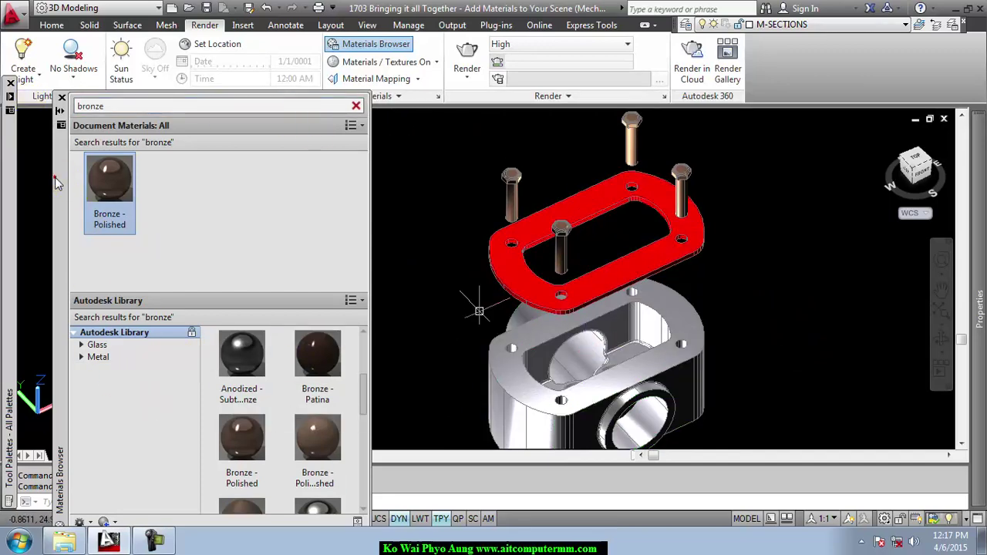
pyautogui.moveTo(56, 181); pyautogui.dragTo(58, 90)
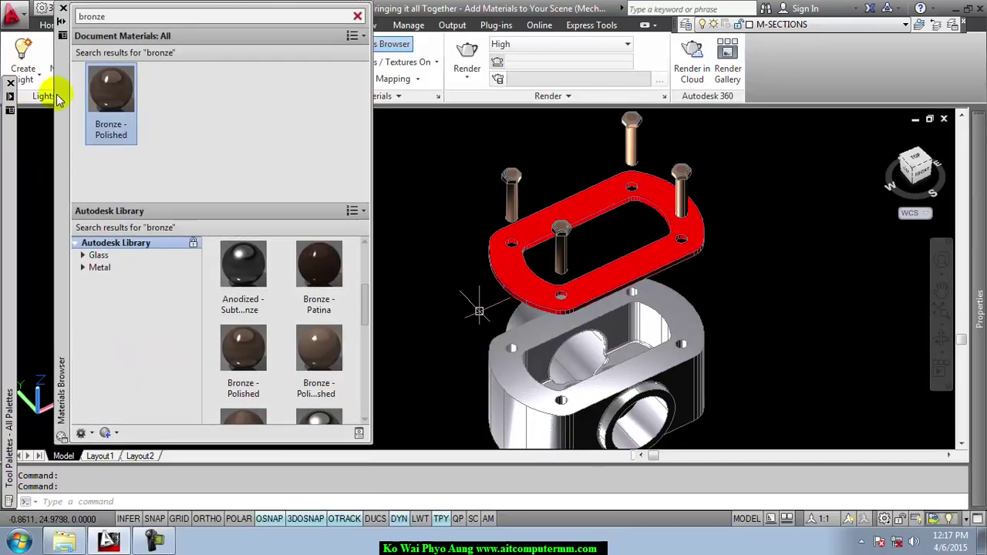
# Step: Create a new Solid Glass material and name it Blue Glass
pyautogui.click(116, 433)
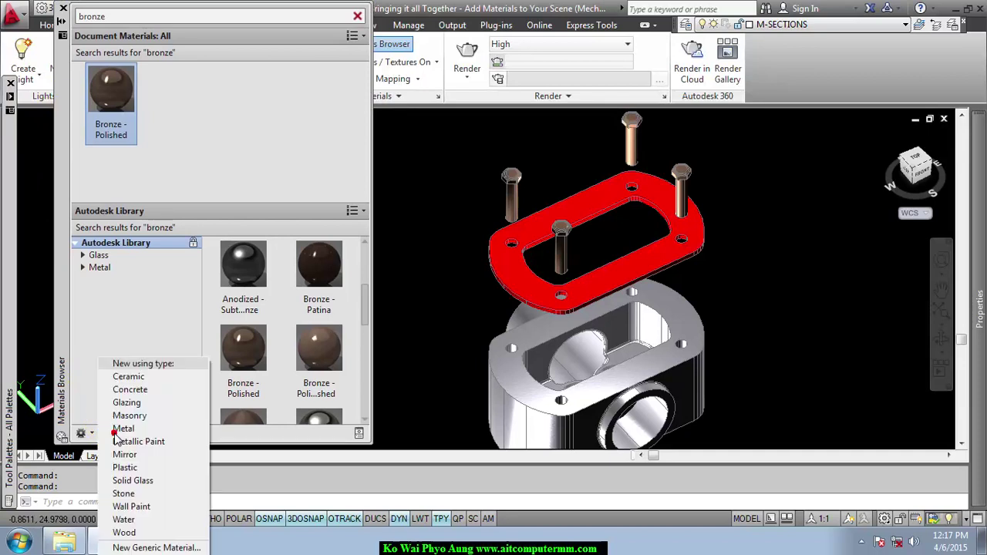
pyautogui.click(133, 480)
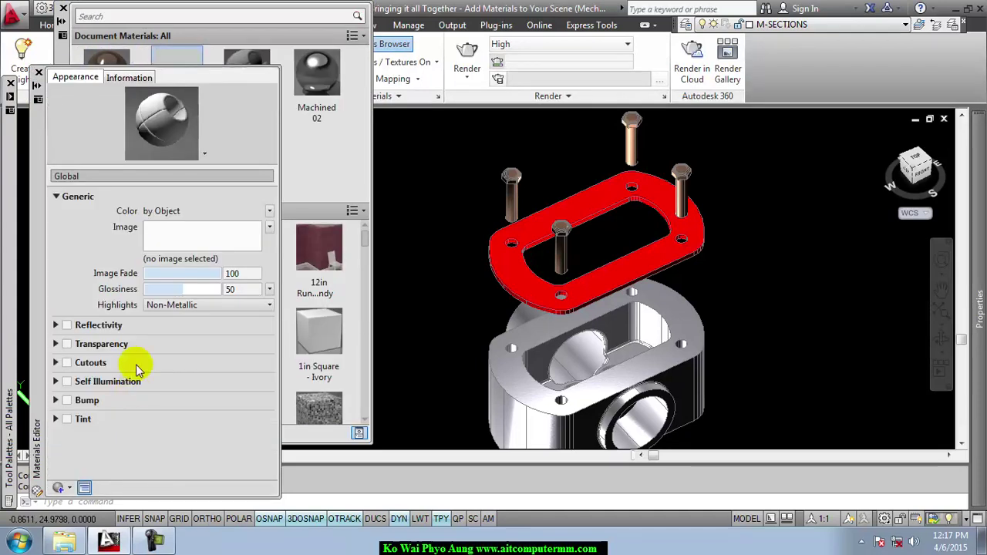
pyautogui.click(121, 87)
pyautogui.click(220, 124)
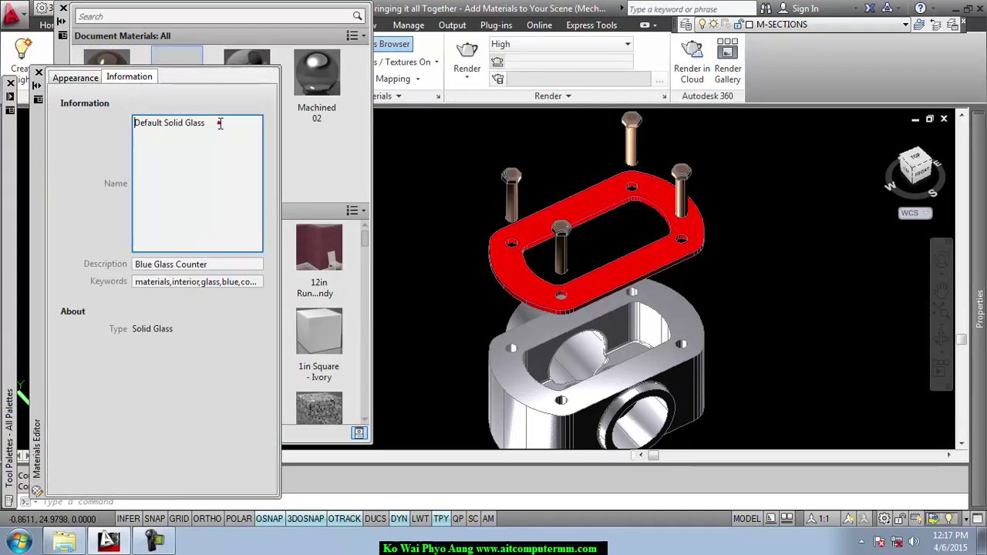
pyautogui.doubleClick(219, 123)
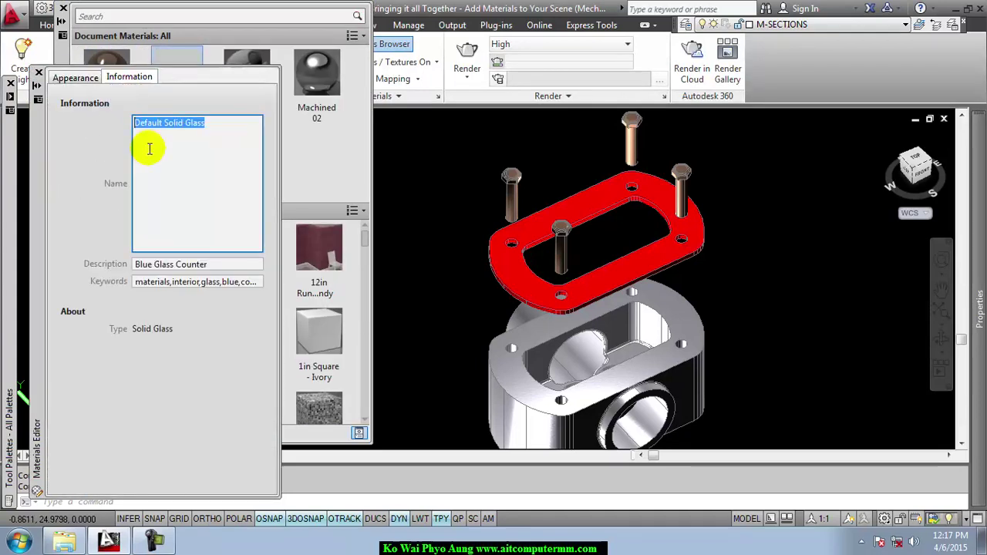
pyautogui.write('Blue')
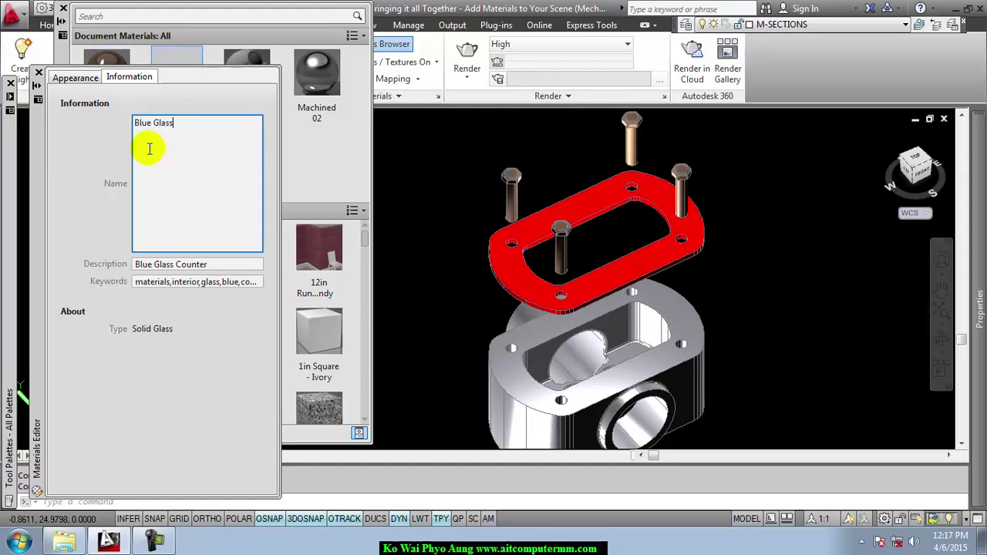
pyautogui.press('Return')
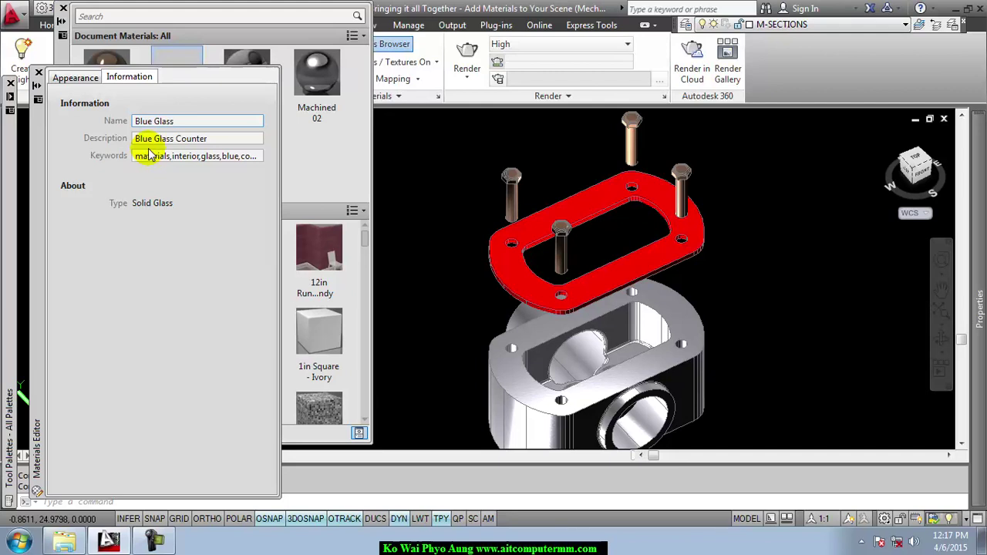
# Step: Remove 'Counter' so the description is Blue Glass and keywords are materials,interior,glass,blue
pyautogui.click(170, 139)
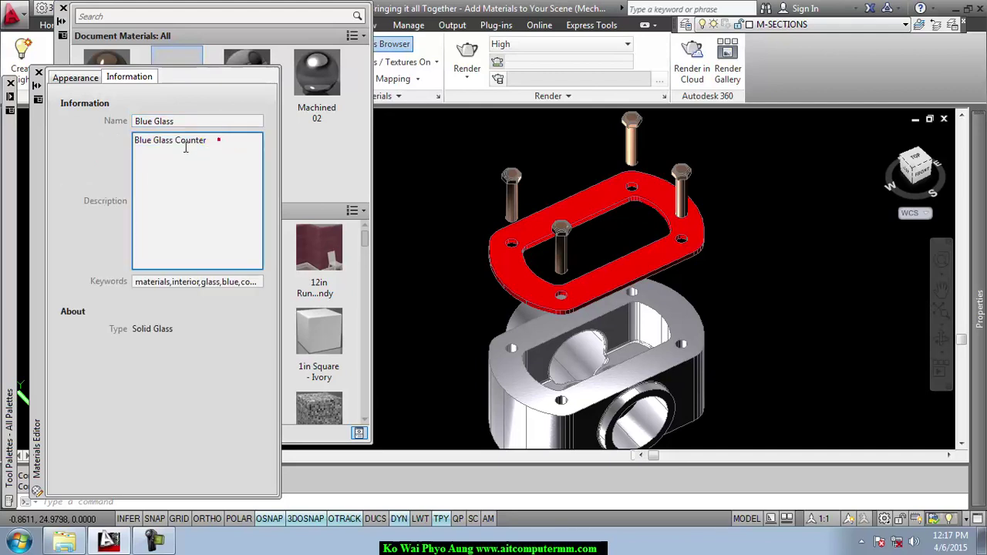
pyautogui.moveTo(220, 140); pyautogui.dragTo(173, 145)
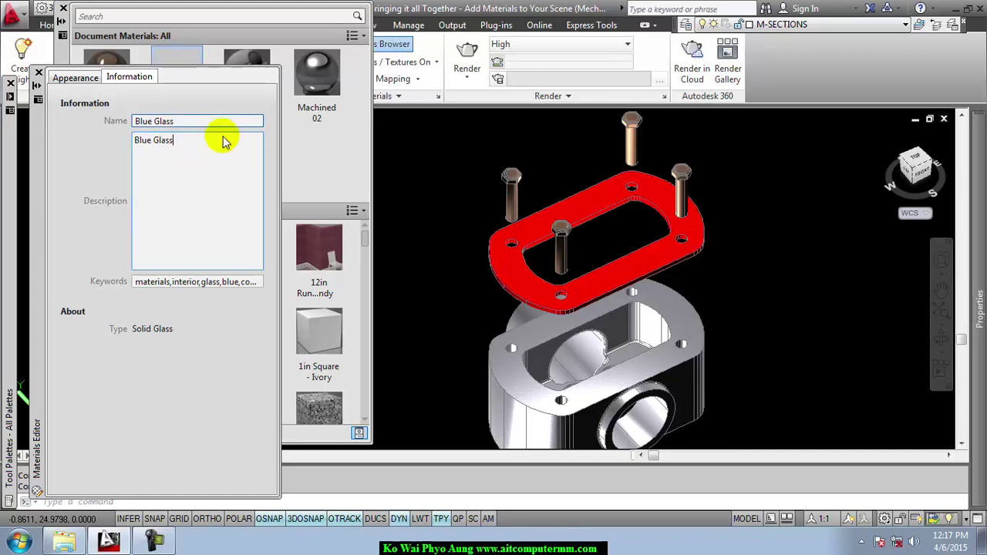
pyautogui.click(196, 121)
pyautogui.click(243, 164)
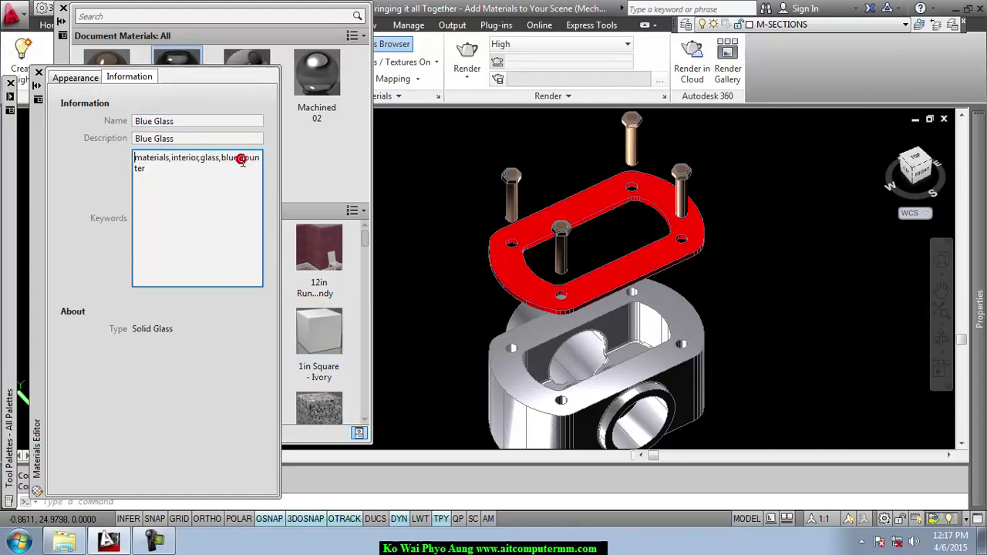
pyautogui.doubleClick(242, 159)
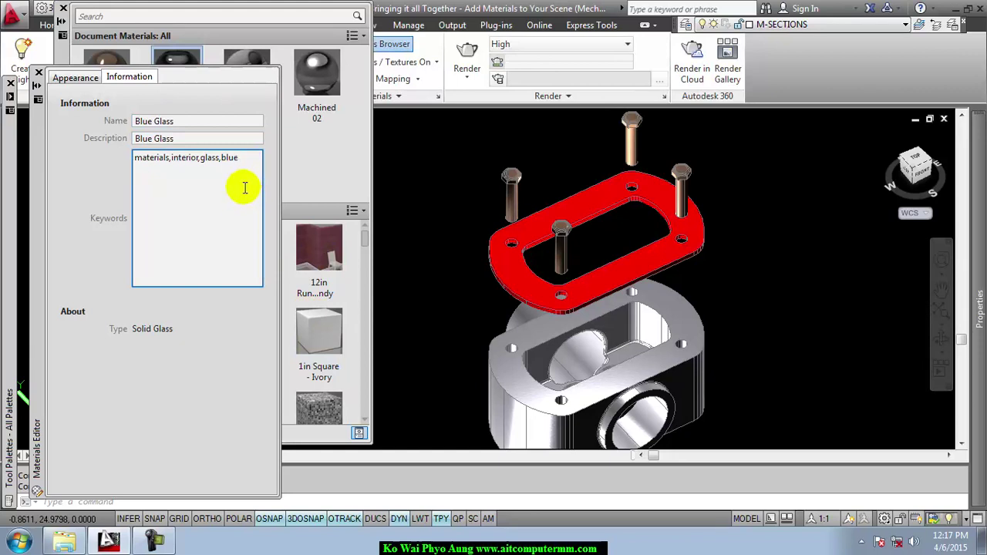
pyautogui.press('Return')
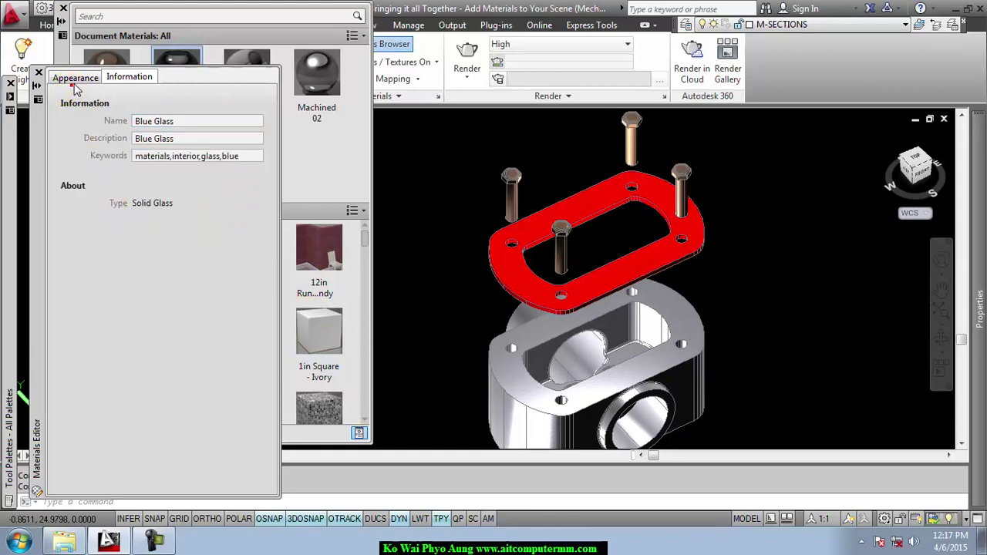
# Step: Apply Blue Glass to the red gasket plate and dock the Materials Editor beside the Browser
pyautogui.click(75, 80)
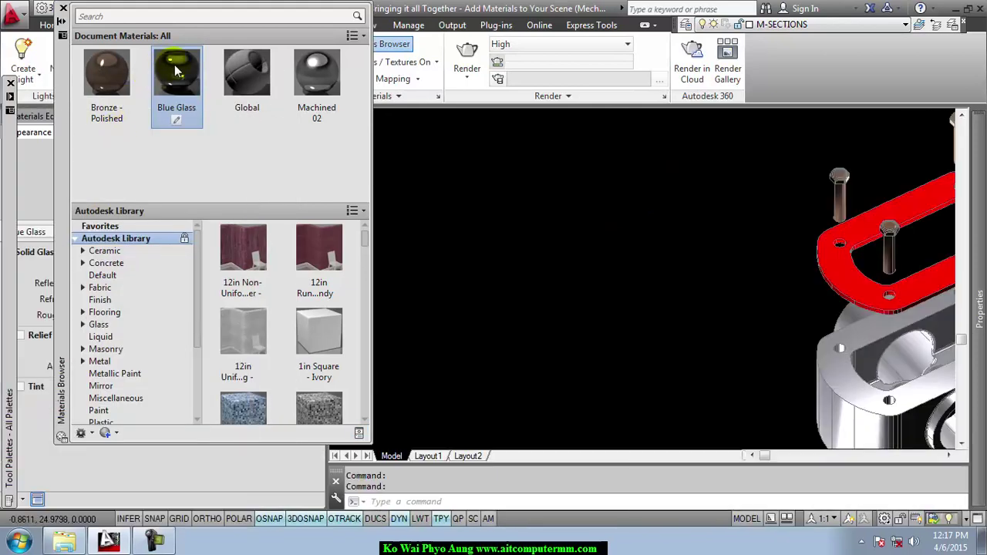
pyautogui.moveTo(222, 128); pyautogui.dragTo(684, 271)
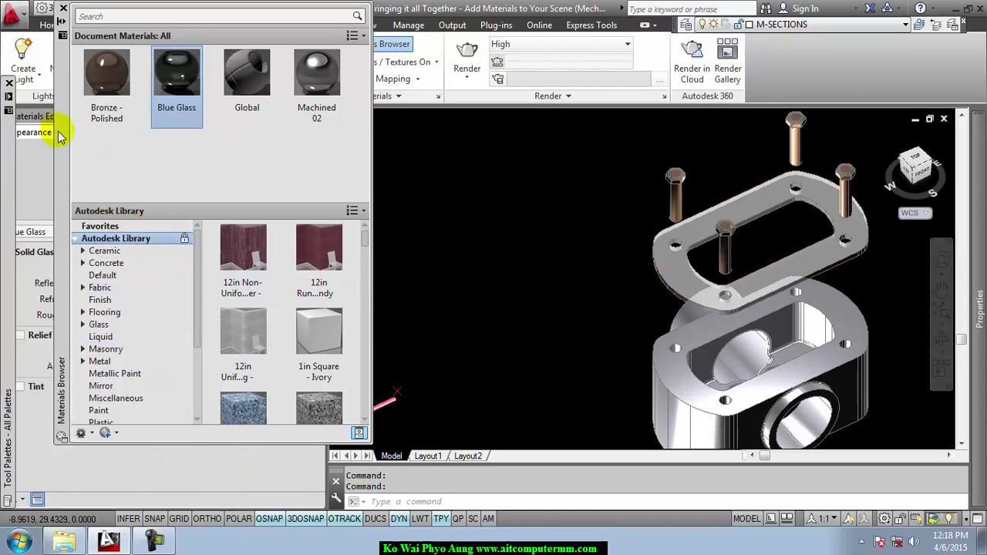
pyautogui.moveTo(56, 127)
pyautogui.mouseDown()
pyautogui.moveTo(97, 368)
pyautogui.moveTo(125, 446)
pyautogui.mouseUp()
pyautogui.moveTo(366, 193)
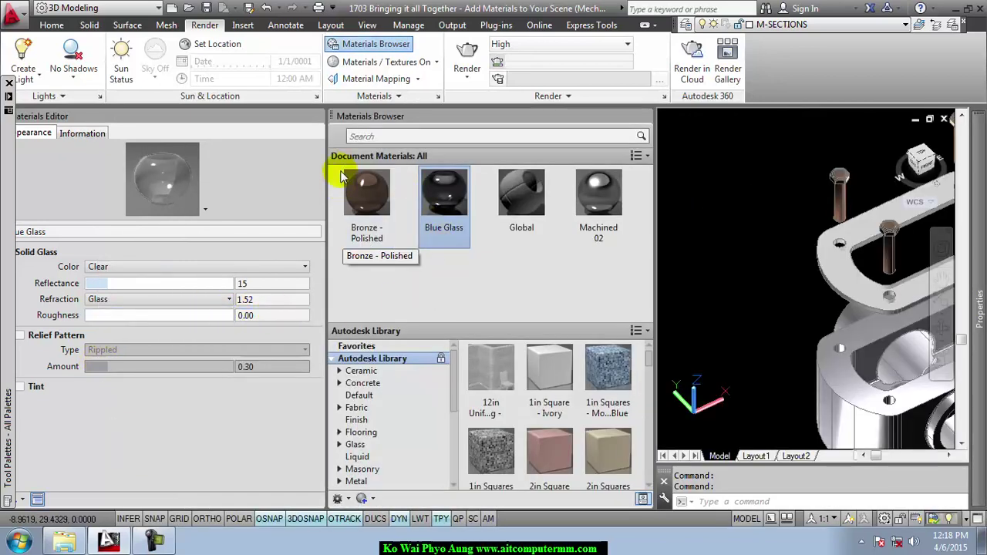
pyautogui.moveTo(532, 128); pyautogui.dragTo(121, 429)
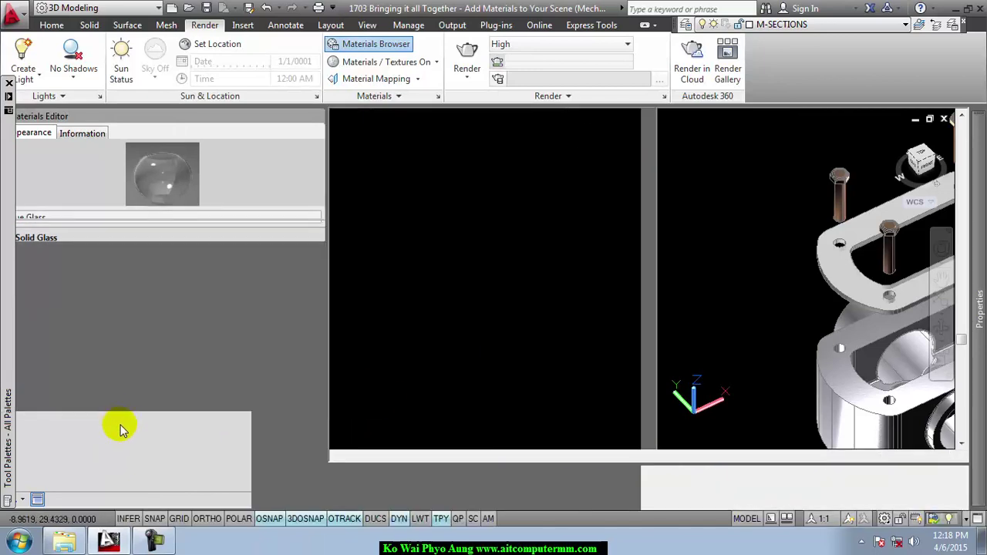
pyautogui.moveTo(93, 122); pyautogui.dragTo(344, 148)
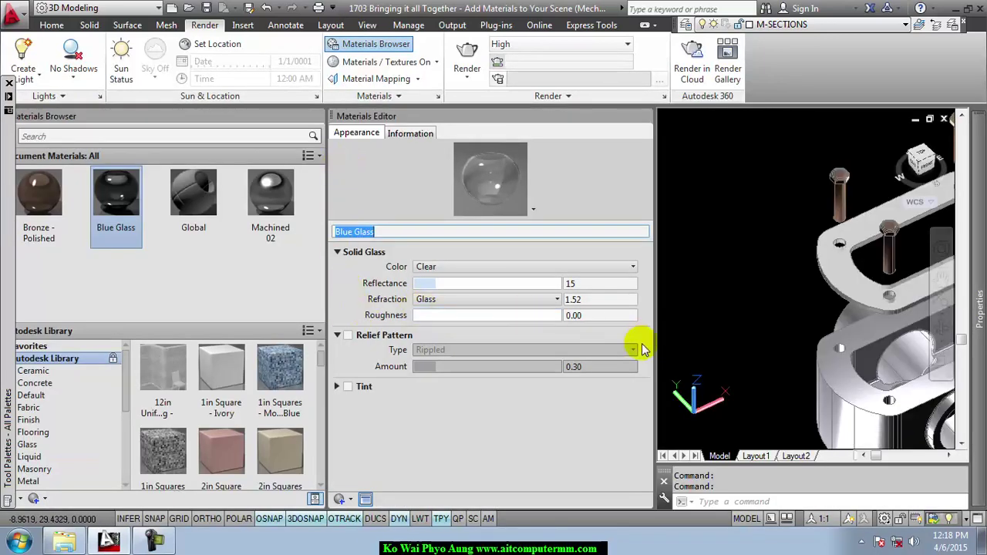
# Step: Set Blue Glass color to Blue, reflectance 53, roughness 0.36, and enable Relief Pattern
pyautogui.click(775, 200)
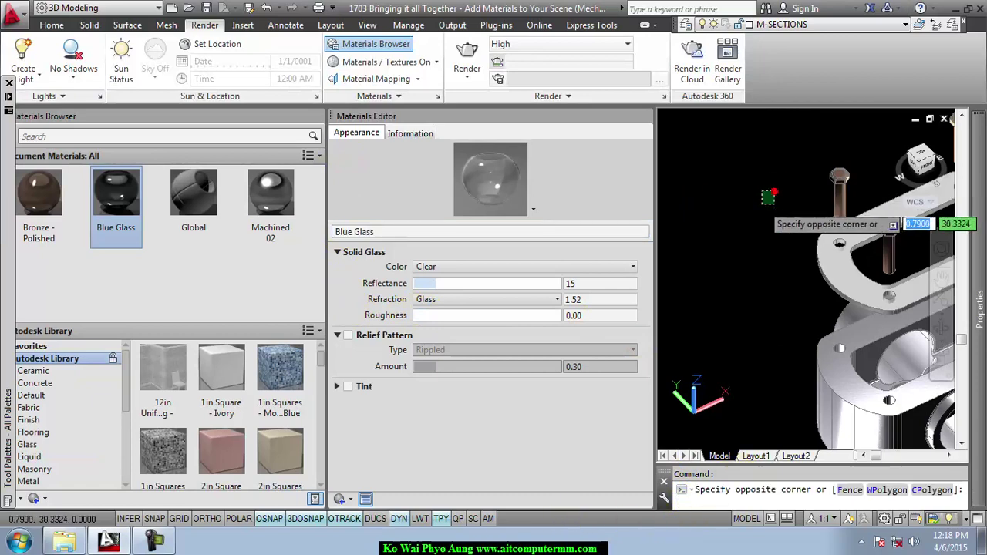
pyautogui.press('Escape')
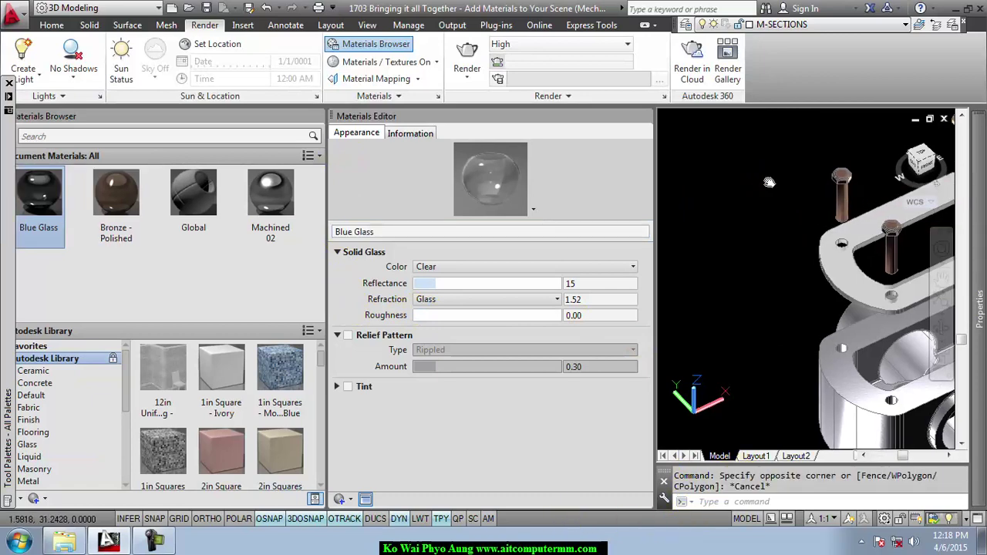
pyautogui.scroll(-3, 758, 175)
pyautogui.scroll(3, 667, 203)
pyautogui.scroll(2, 667, 202)
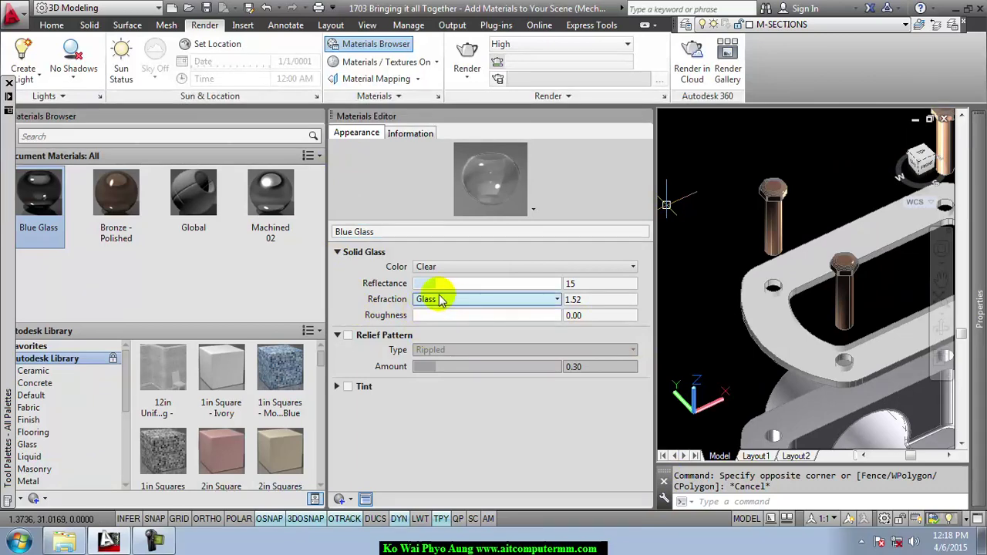
pyautogui.click(452, 269)
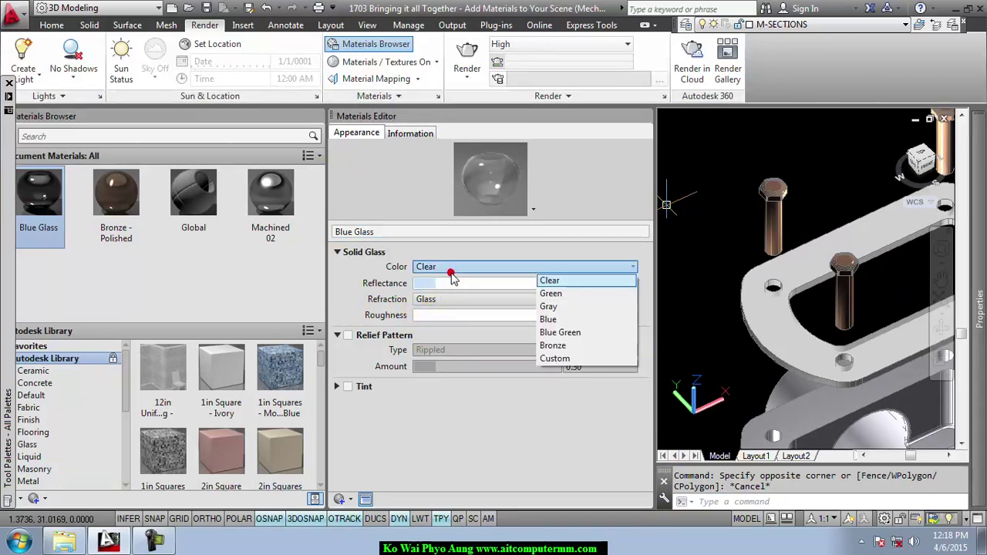
pyautogui.click(548, 319)
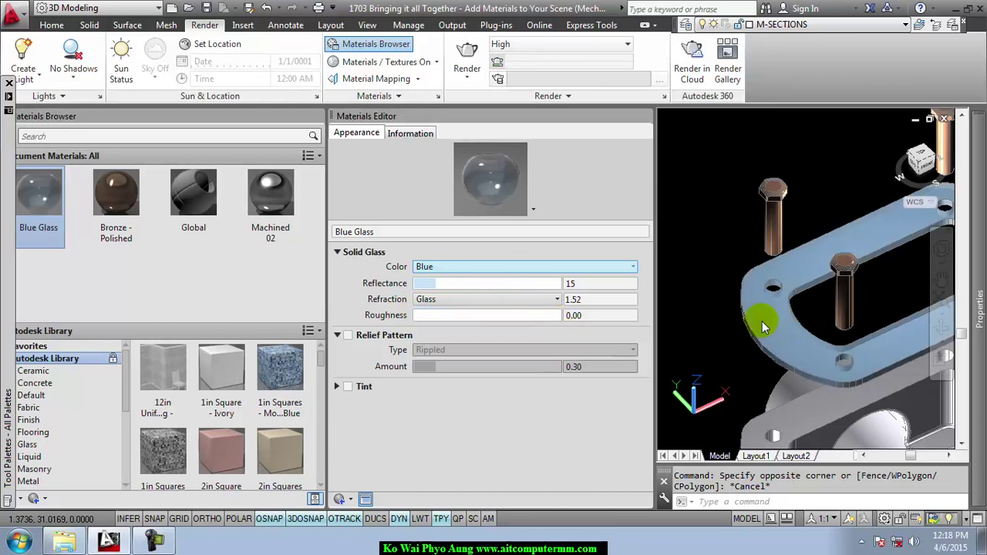
pyautogui.moveTo(440, 284); pyautogui.dragTo(495, 284)
pyautogui.click(495, 284)
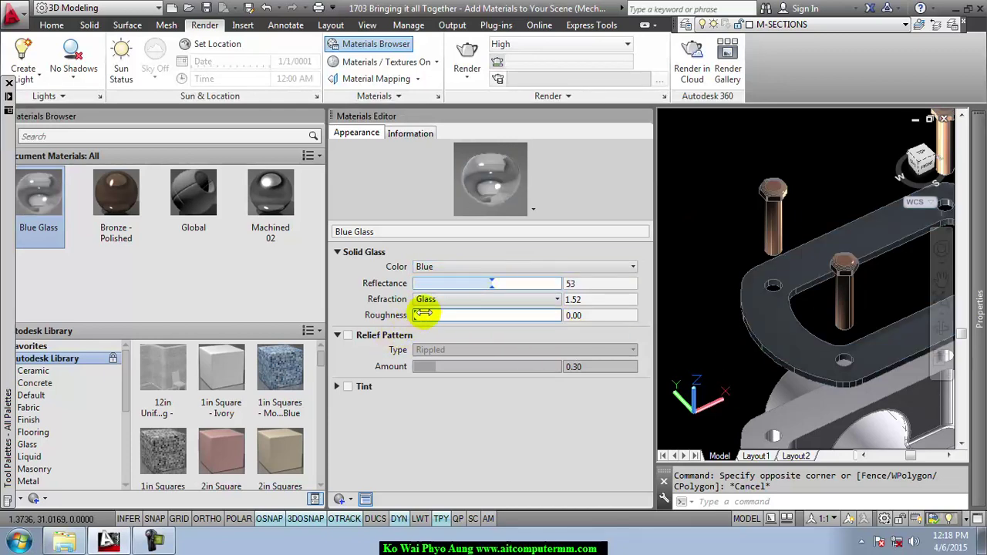
pyautogui.moveTo(420, 316); pyautogui.dragTo(468, 317)
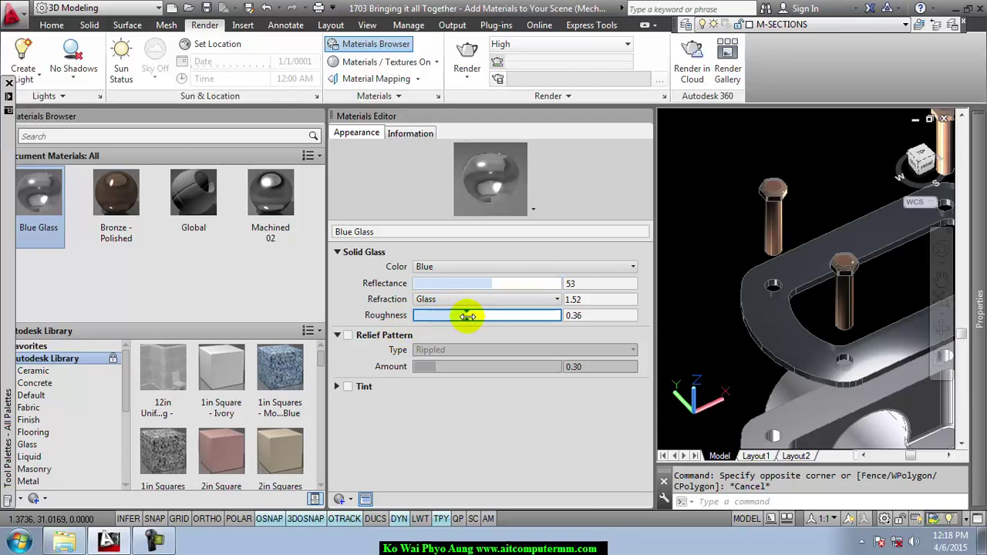
pyautogui.click(348, 335)
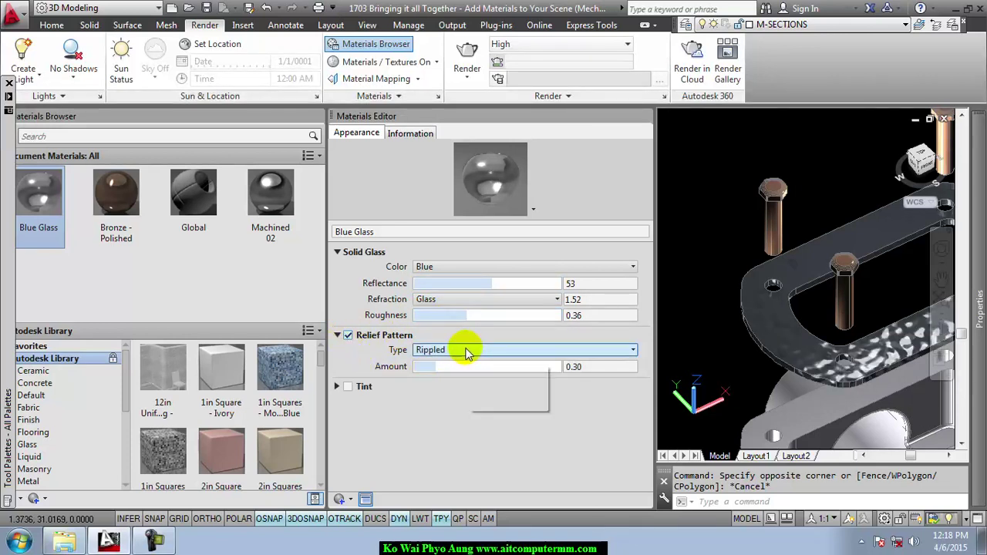
# Step: Raise the relief amount to 0.93 and enable a pure blue tint, RGB 0 0 255
pyautogui.moveTo(426, 369); pyautogui.dragTo(480, 369)
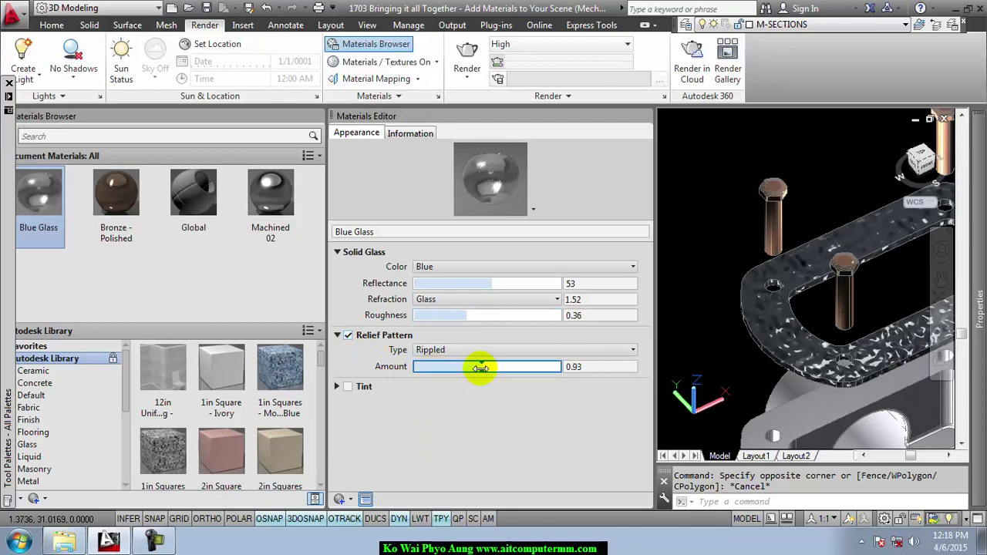
pyautogui.click(349, 387)
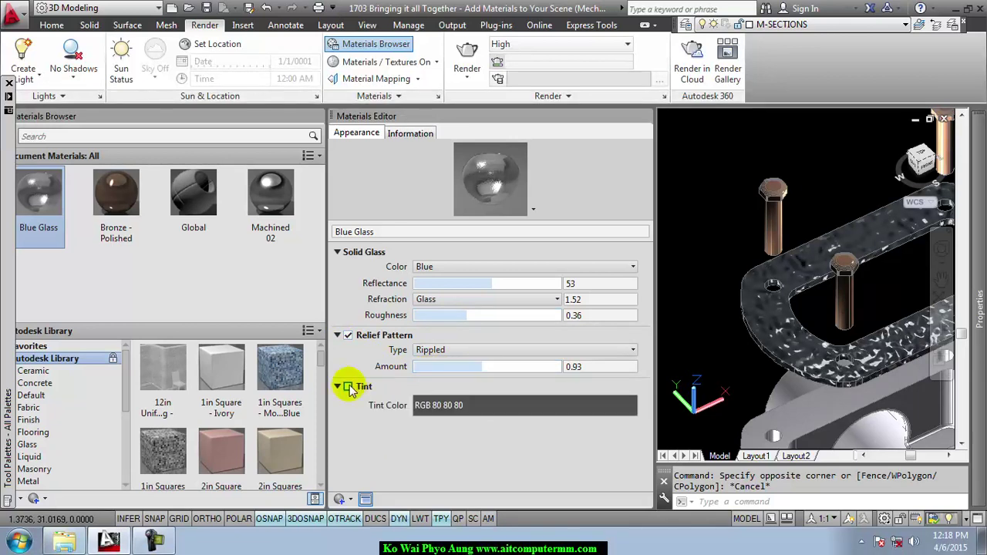
pyautogui.click(349, 388)
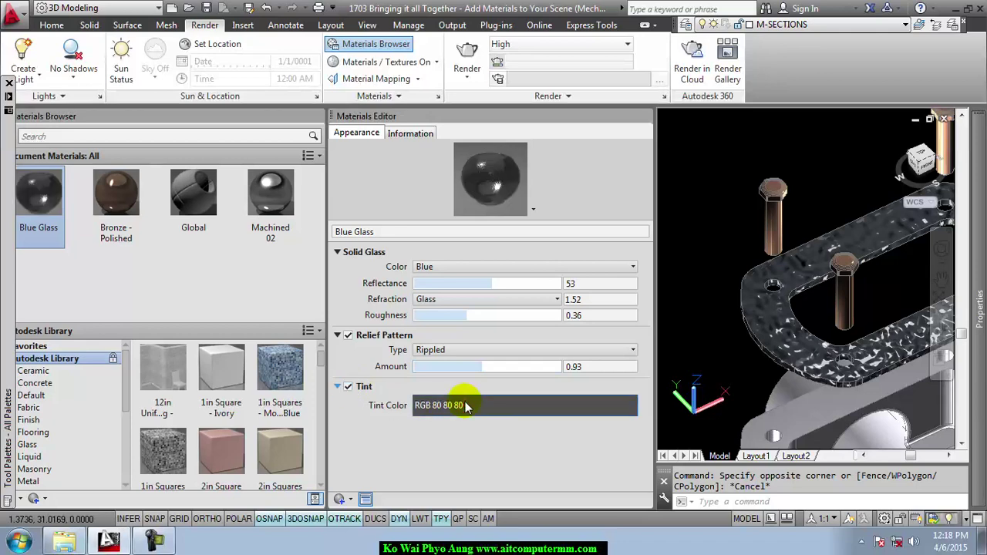
pyautogui.click(466, 407)
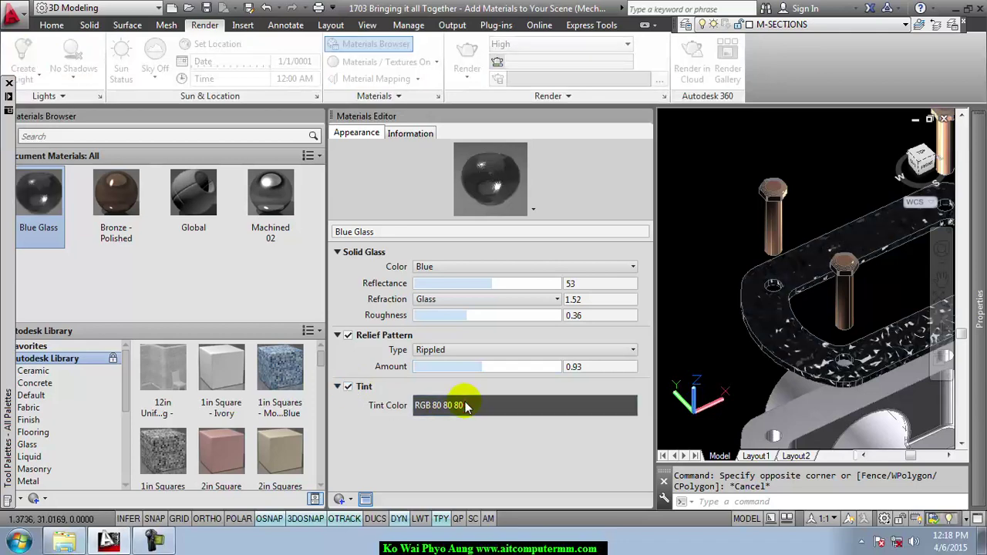
pyautogui.click(640, 173)
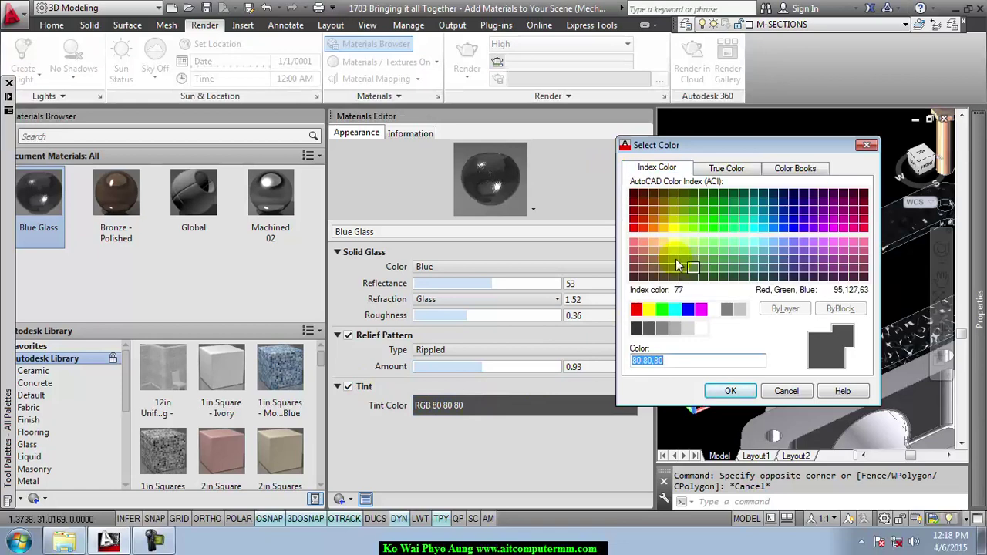
pyautogui.click(688, 310)
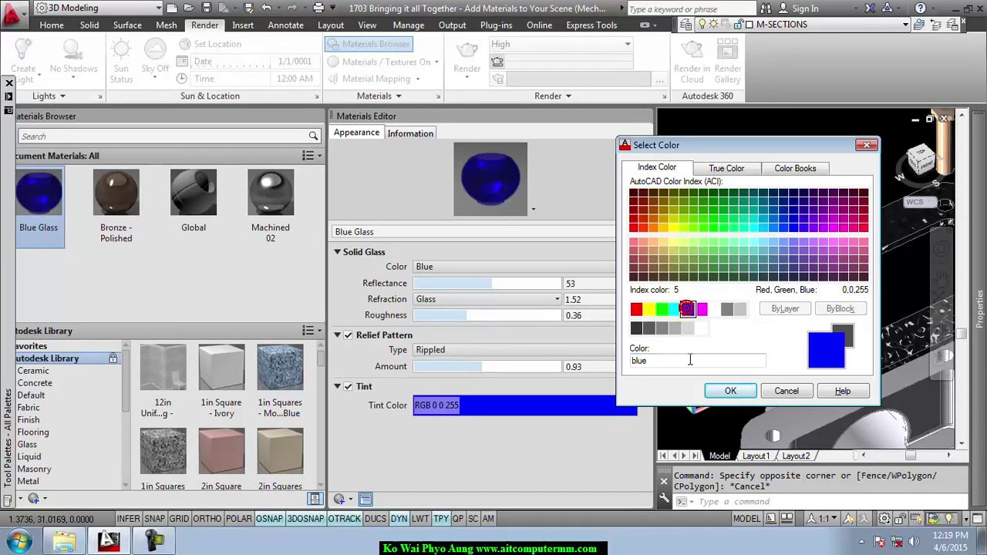
pyautogui.click(717, 391)
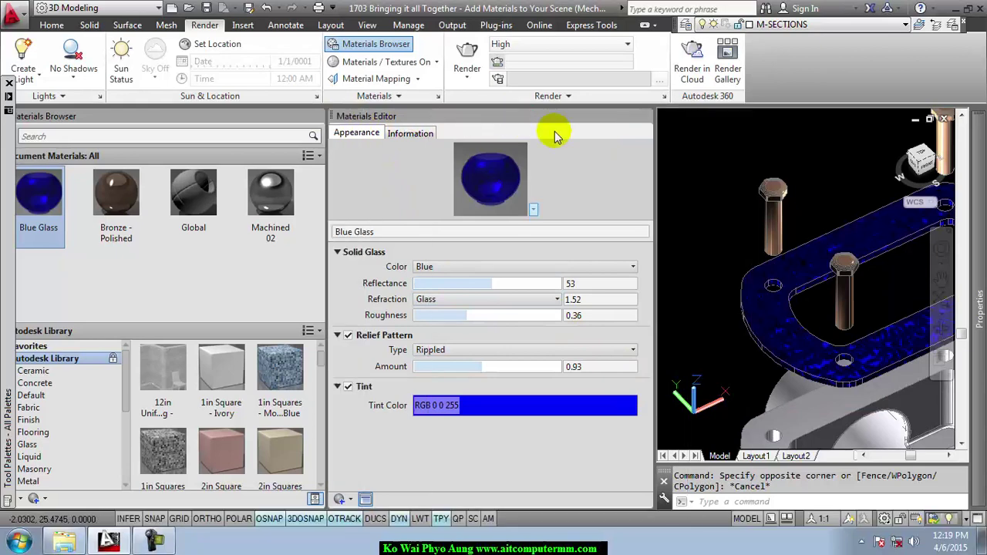
# Step: Close the Materials Editor and Materials Browser, then zoom to frame the whole assembly
pyautogui.click(644, 117)
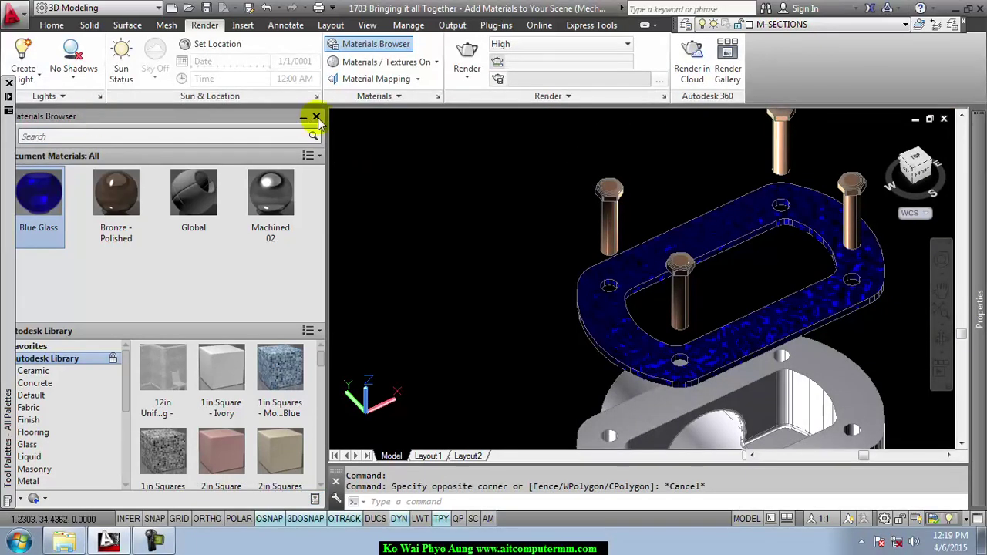
pyautogui.click(316, 116)
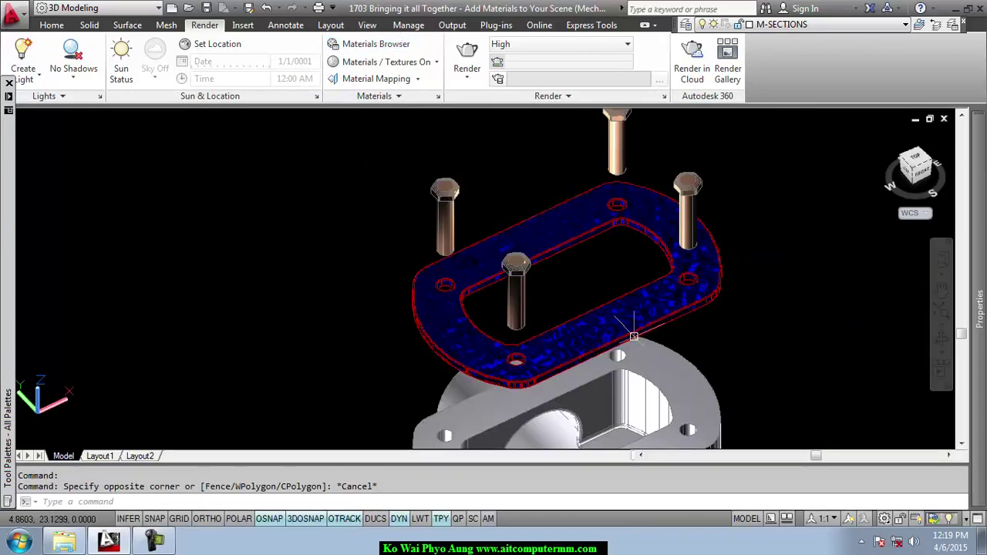
pyautogui.scroll(-1, 679, 324)
pyautogui.scroll(-1, 695, 330)
pyautogui.scroll(1, 713, 295)
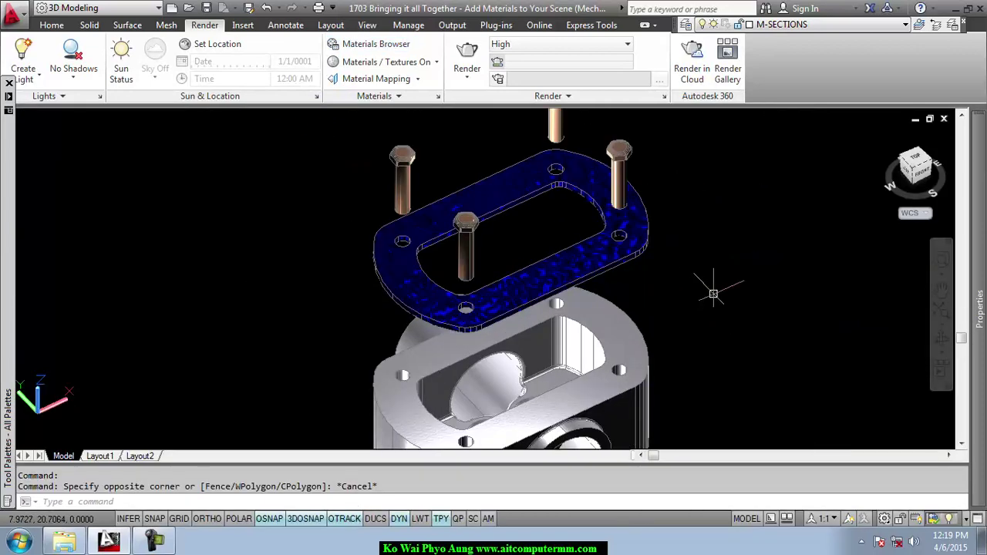
pyautogui.scroll(1, 702, 284)
pyautogui.scroll(1, 701, 282)
pyautogui.scroll(-1, 700, 283)
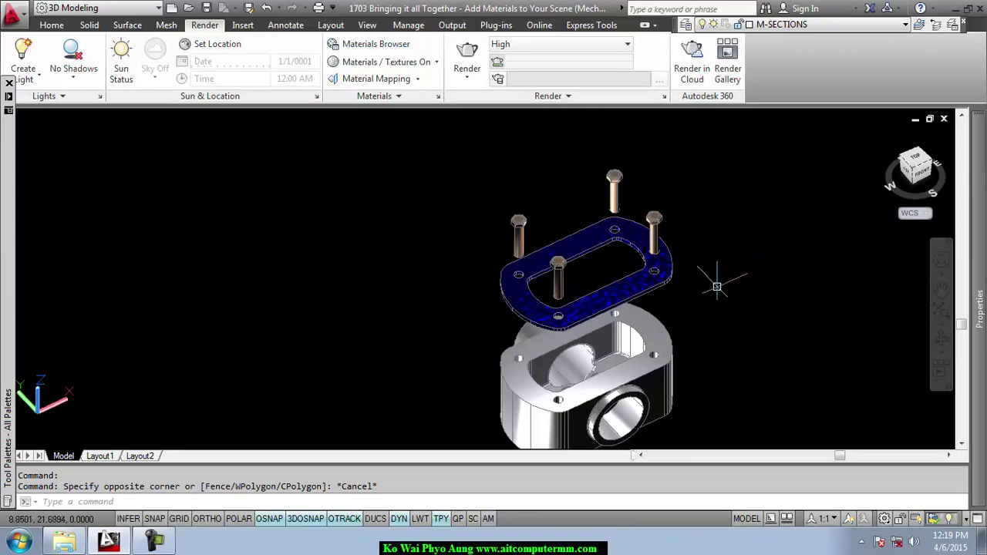
pyautogui.scroll(-1, 643, 260)
pyautogui.scroll(2, 643, 260)
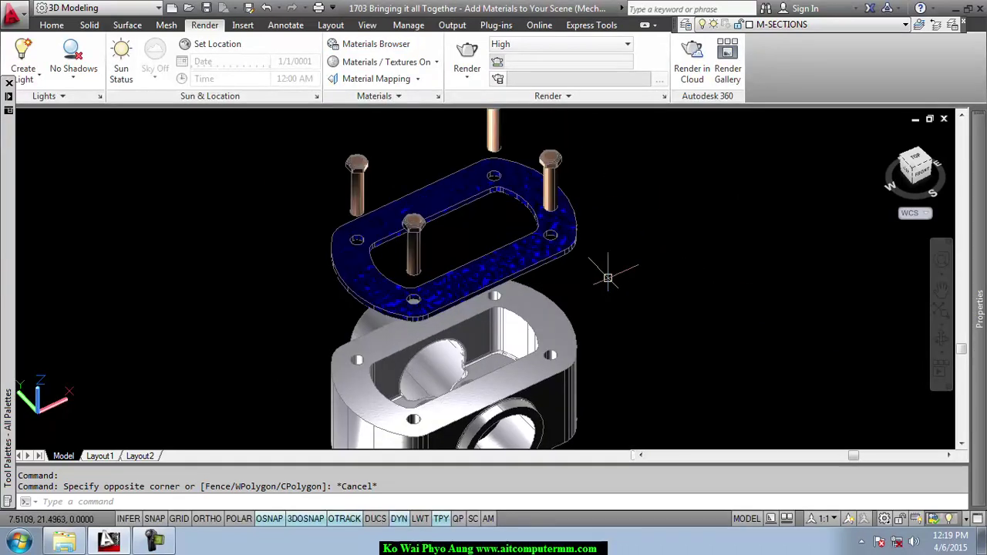